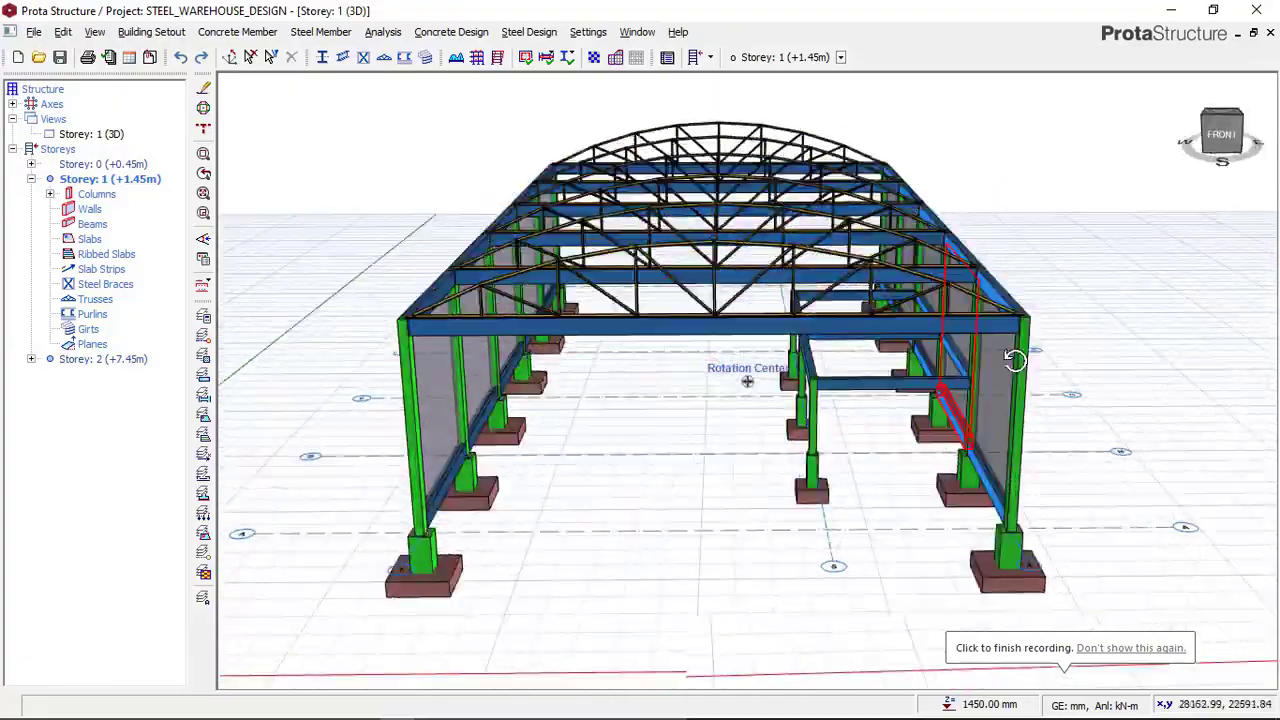
- Examine the warehouse model with its arched roof trusses, columns and wall panels from several sides
{"action": "middle_click_drag", "start_coordinate": [1015, 360], "coordinate": [918, 365]}
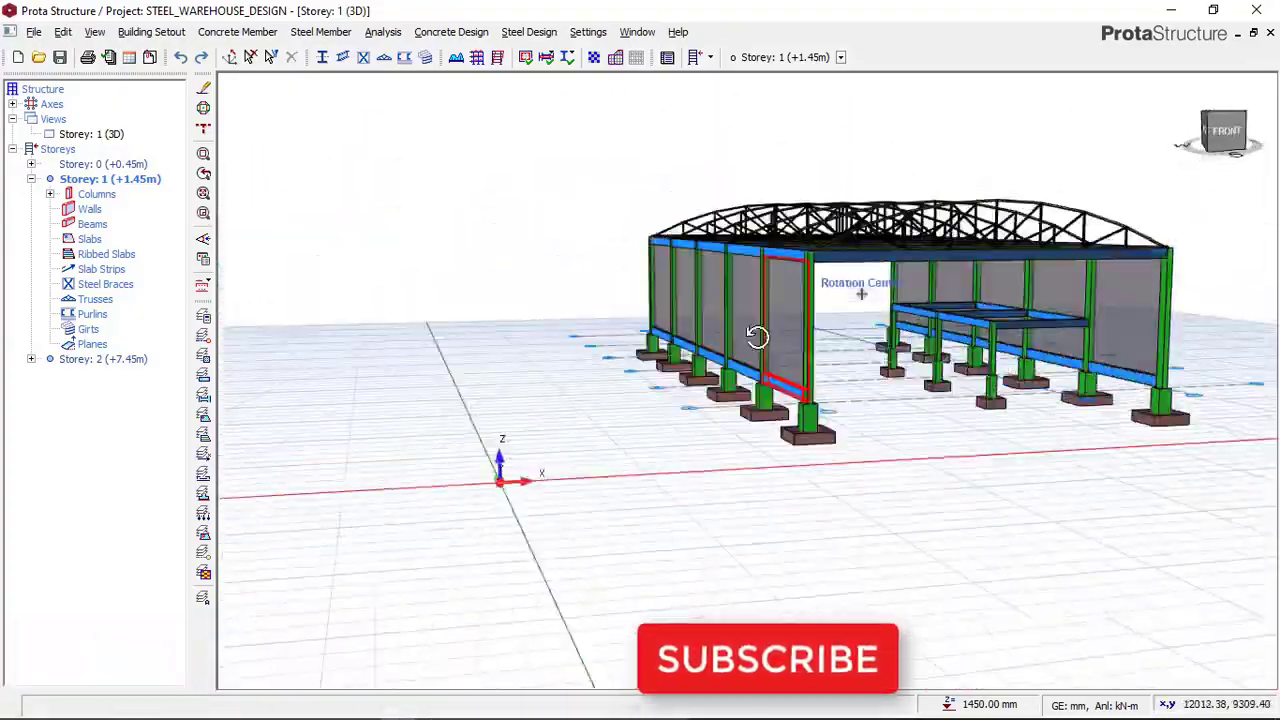
{"action": "middle_click_drag", "start_coordinate": [806, 314], "coordinate": [625, 338]}
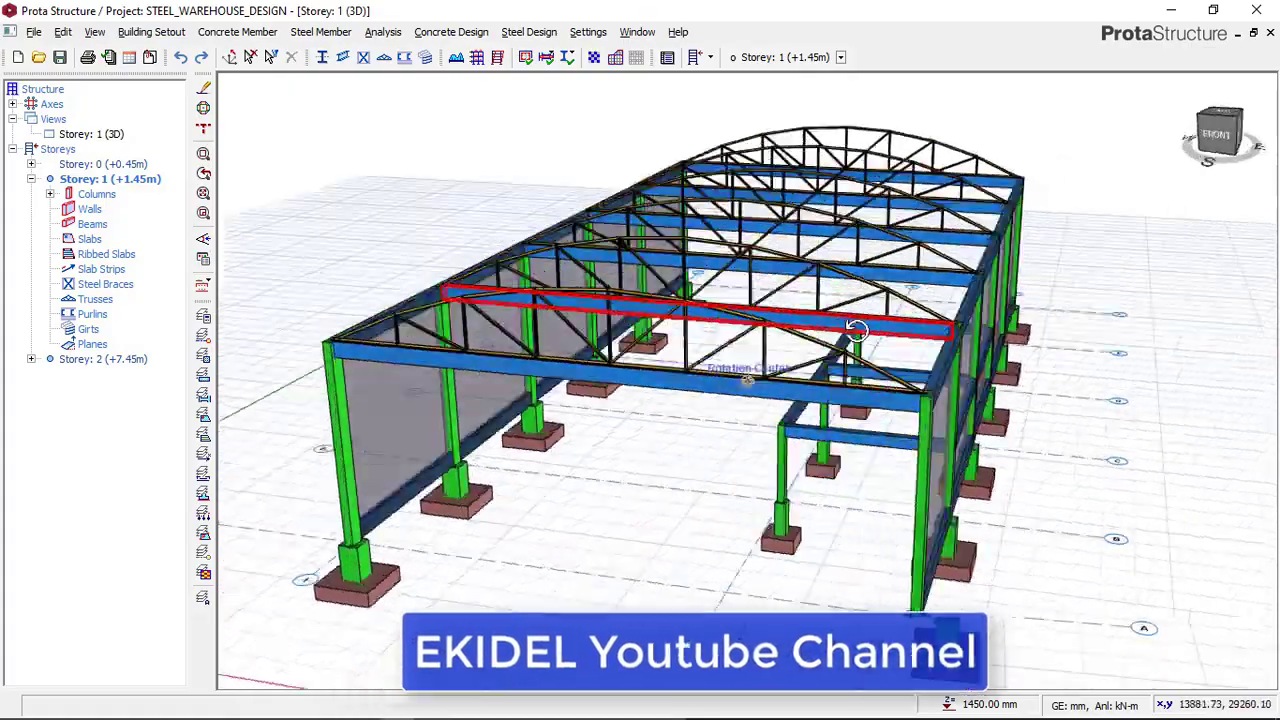
{"action": "middle_click_drag", "start_coordinate": [857, 330], "coordinate": [710, 340]}
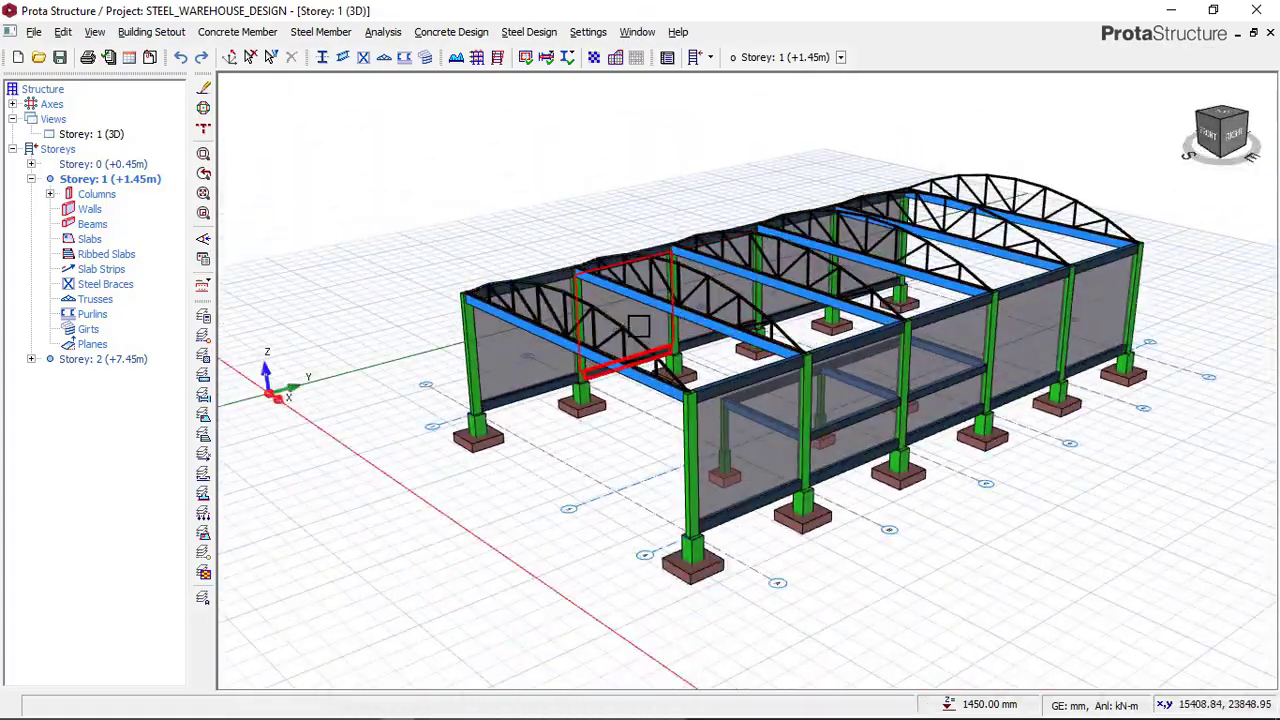
{"action": "scroll", "coordinate": [597, 335], "scroll_direction": "up", "scroll_amount": 5}
{"action": "mouse_move", "coordinate": [600, 317]}
{"action": "middle_mouse_down"}
{"action": "mouse_move", "coordinate": [685, 294]}
{"action": "mouse_move", "coordinate": [674, 303]}
{"action": "mouse_move", "coordinate": [597, 226]}
{"action": "mouse_move", "coordinate": [591, 306]}
{"action": "mouse_move", "coordinate": [597, 296]}
{"action": "mouse_move", "coordinate": [530, 290]}
{"action": "middle_mouse_up"}
{"action": "left_click", "coordinate": [530, 290]}
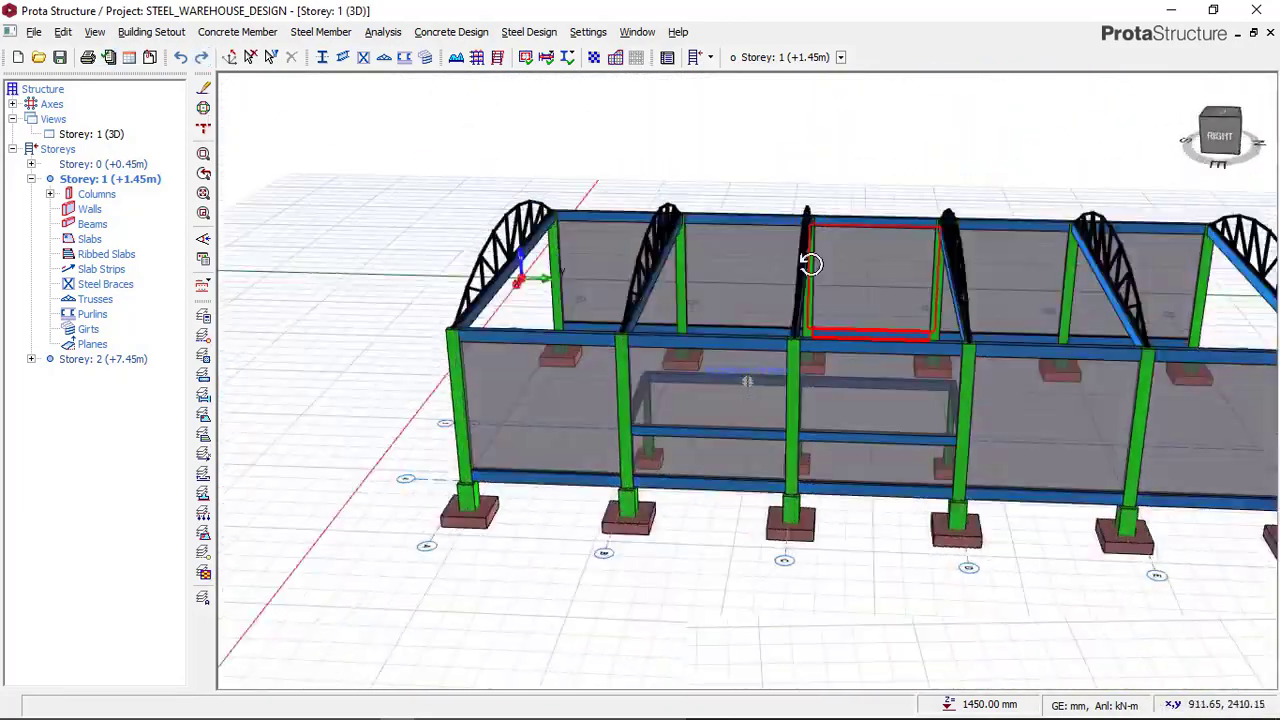
{"action": "middle_click_drag", "start_coordinate": [810, 263], "coordinate": [805, 225]}
{"action": "scroll", "coordinate": [820, 243], "scroll_direction": "up", "scroll_amount": 4}
{"action": "scroll", "coordinate": [783, 282], "scroll_direction": "down", "scroll_amount": 2}
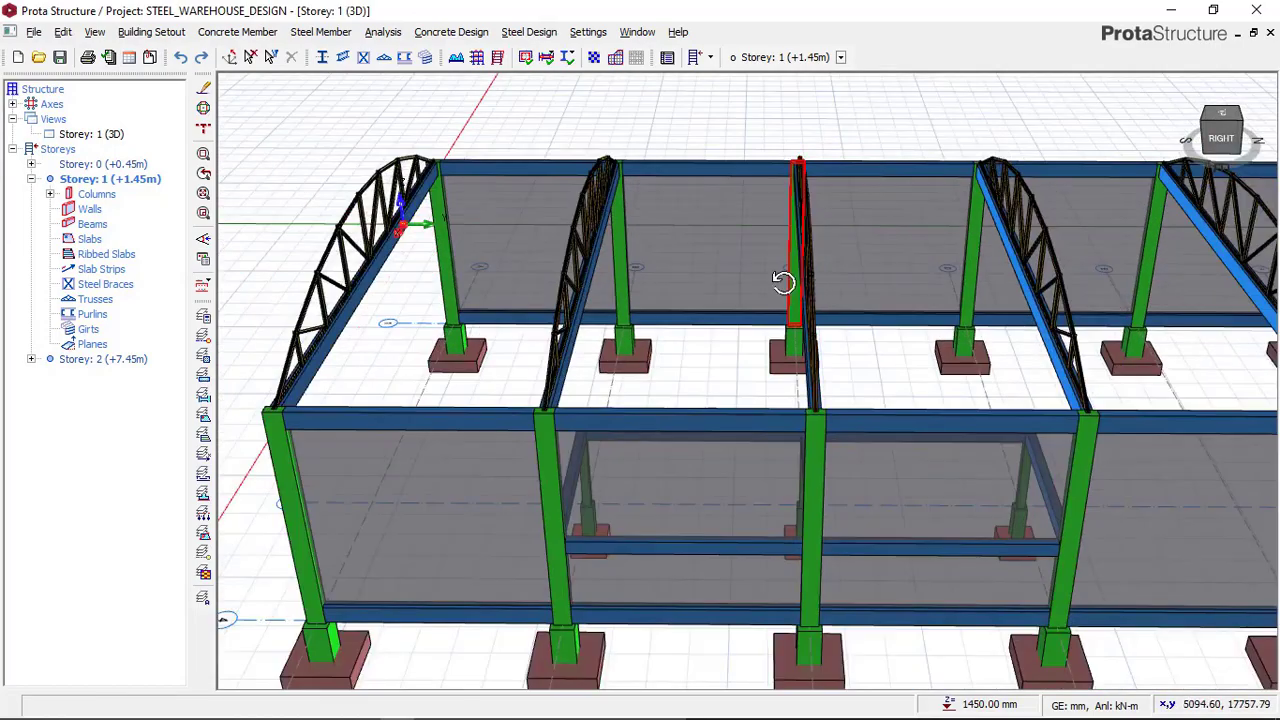
{"action": "middle_click_drag", "start_coordinate": [783, 282], "coordinate": [877, 338]}
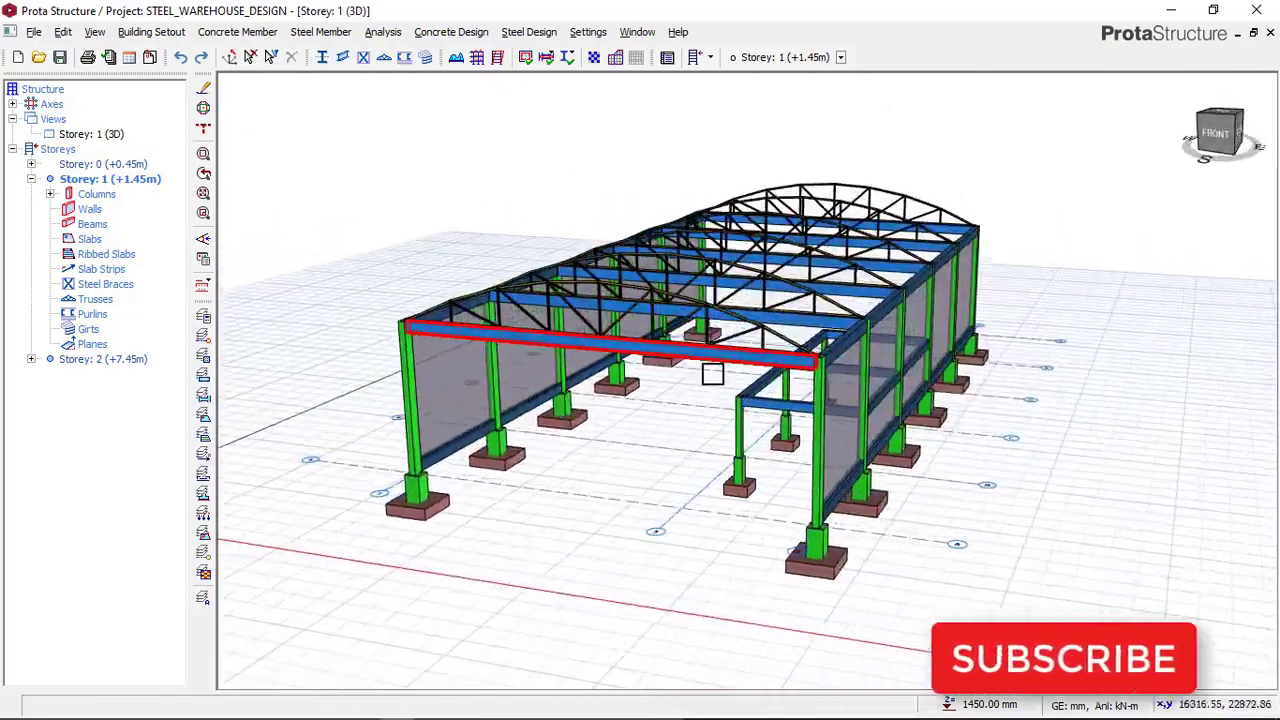
{"action": "middle_click_drag", "start_coordinate": [727, 366], "coordinate": [661, 358]}
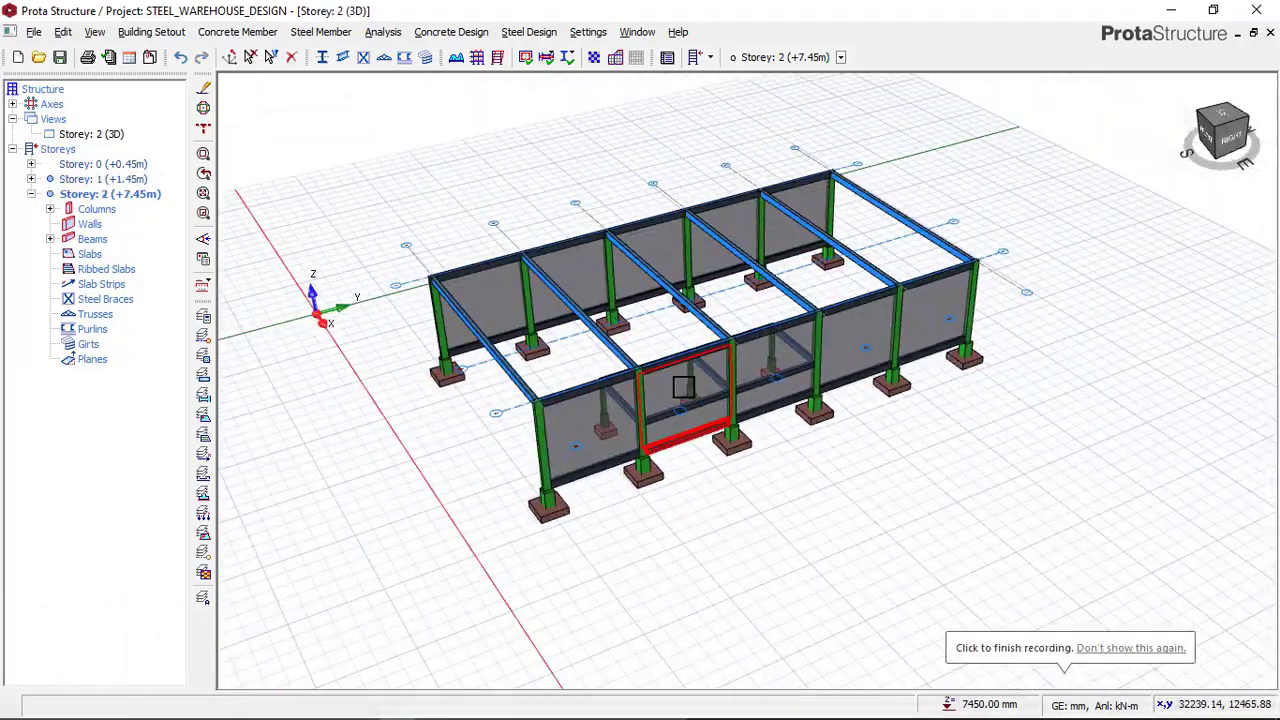
- Place a truss on Storey 2 along the front beam, between the axis intersections at the two corner column tops
{"action": "scroll", "coordinate": [591, 345], "scroll_direction": "up", "scroll_amount": 3}
{"action": "scroll", "coordinate": [591, 345], "scroll_direction": "down", "scroll_amount": 5}
{"action": "mouse_move", "coordinate": [591, 343]}
{"action": "middle_mouse_down"}
{"action": "mouse_move", "coordinate": [607, 342]}
{"action": "mouse_move", "coordinate": [571, 300]}
{"action": "mouse_move", "coordinate": [674, 260]}
{"action": "mouse_move", "coordinate": [670, 284]}
{"action": "mouse_move", "coordinate": [600, 250]}
{"action": "middle_mouse_up"}
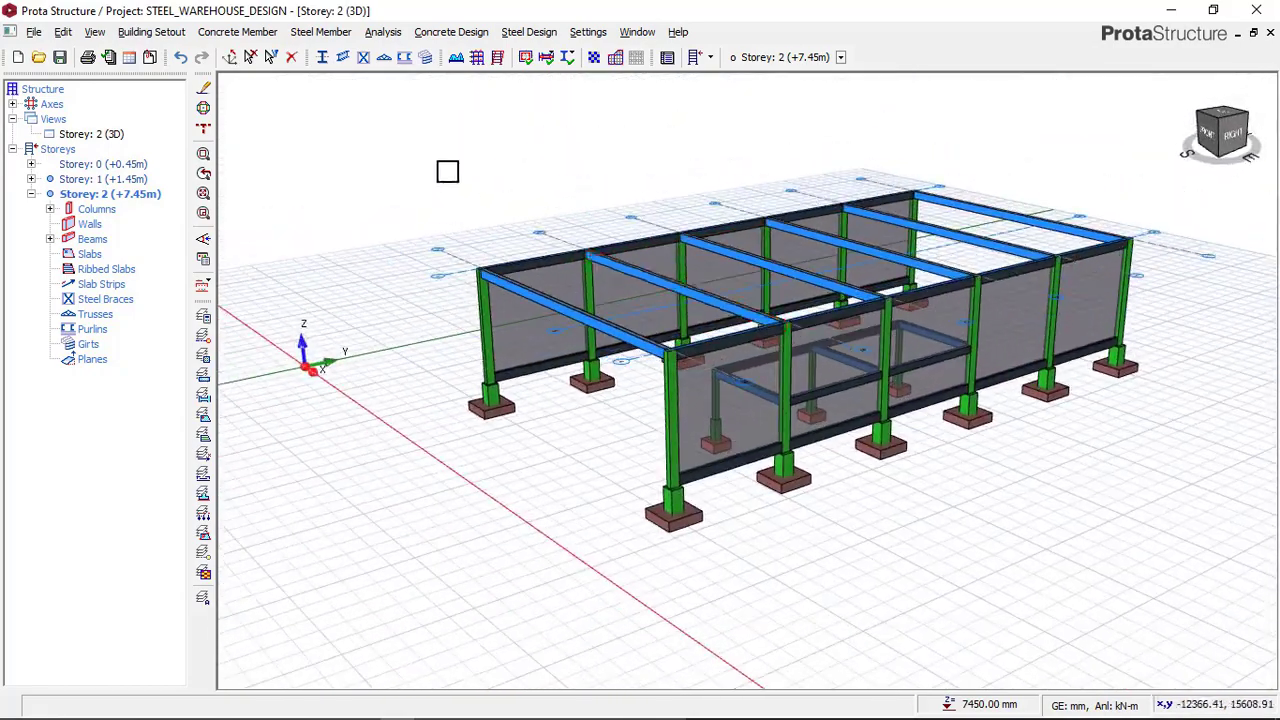
{"action": "left_click", "coordinate": [384, 60]}
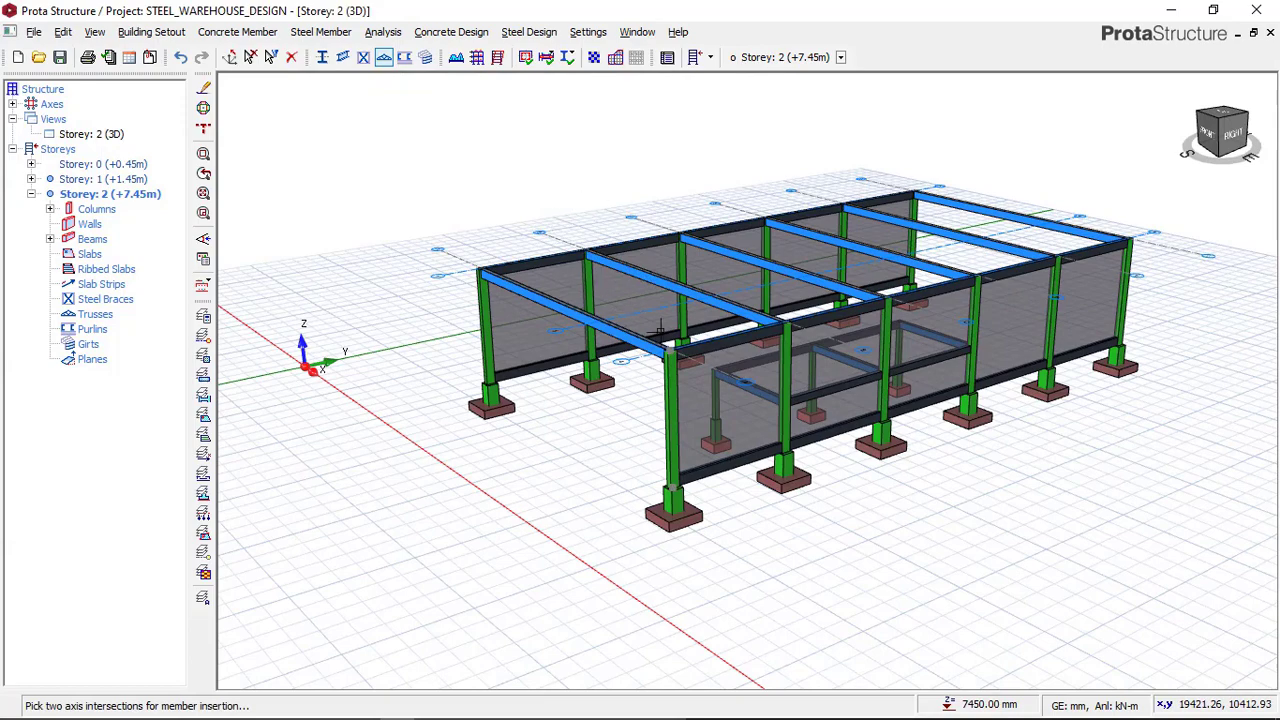
{"action": "scroll", "coordinate": [660, 330], "scroll_direction": "up", "scroll_amount": 5}
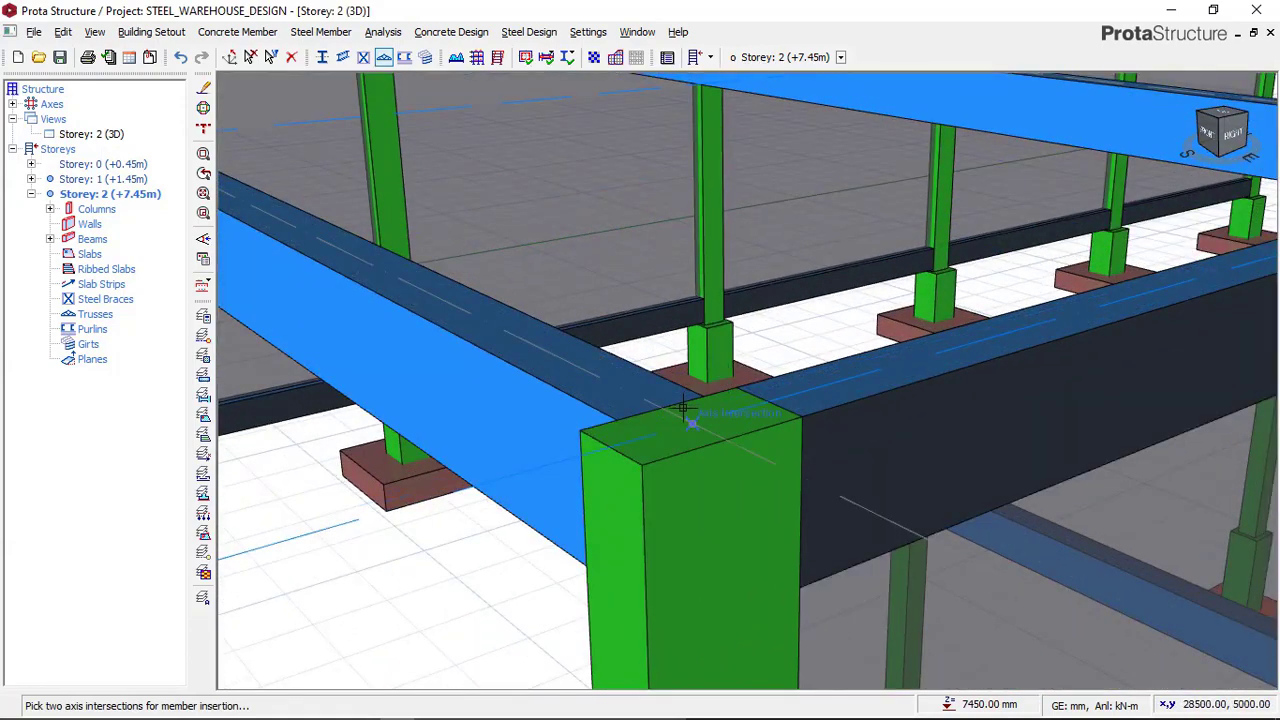
{"action": "scroll", "coordinate": [690, 408], "scroll_direction": "down", "scroll_amount": 1}
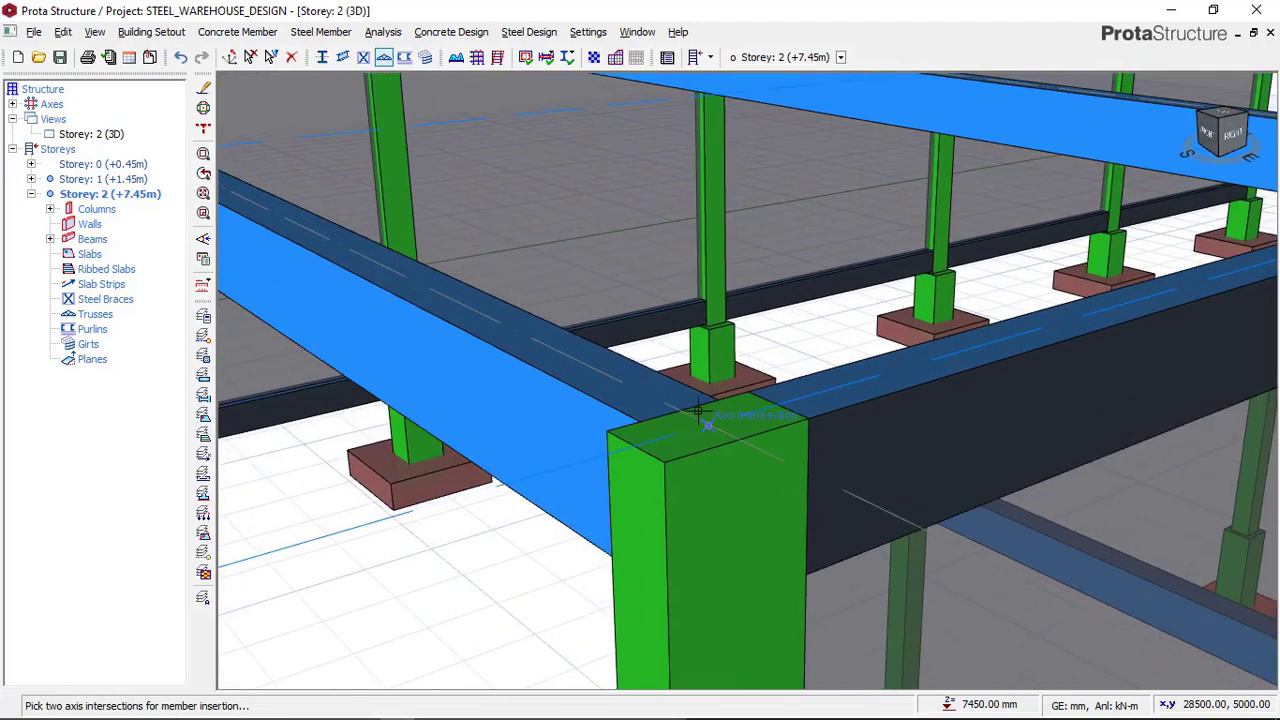
{"action": "left_click", "coordinate": [698, 410]}
{"action": "scroll", "coordinate": [700, 400], "scroll_direction": "down", "scroll_amount": 4}
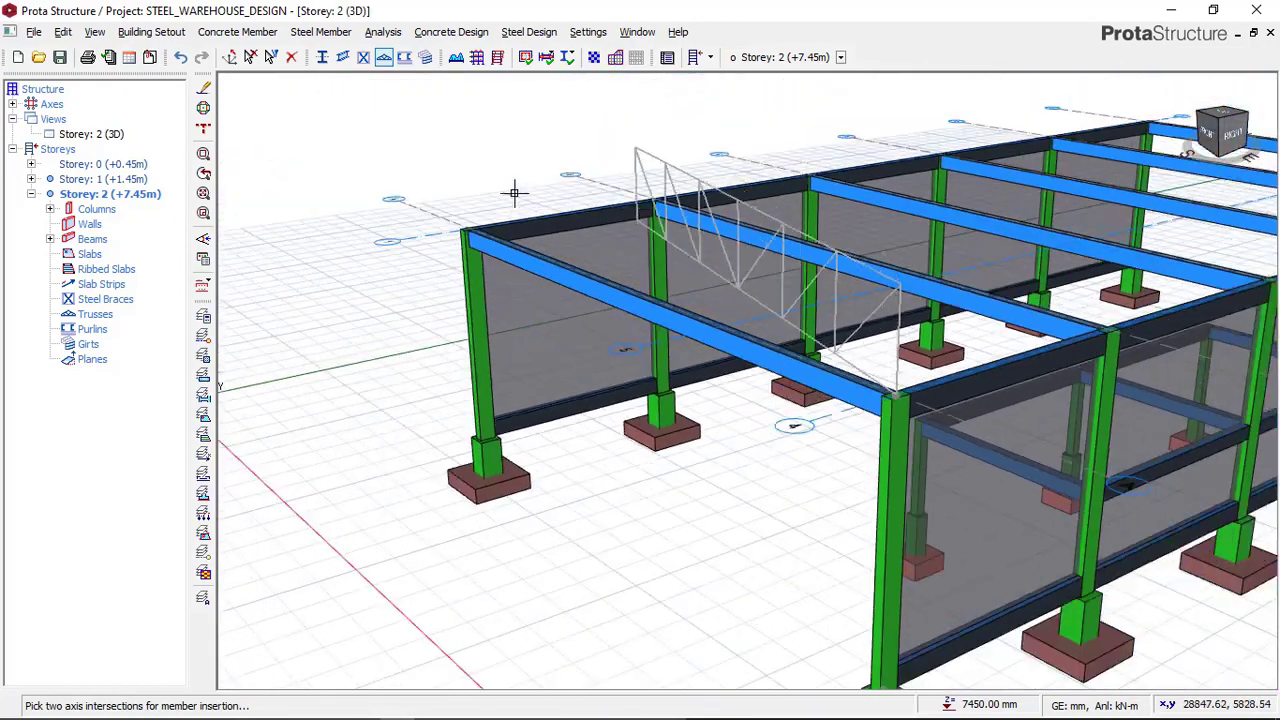
{"action": "scroll", "coordinate": [457, 200], "scroll_direction": "up", "scroll_amount": 5}
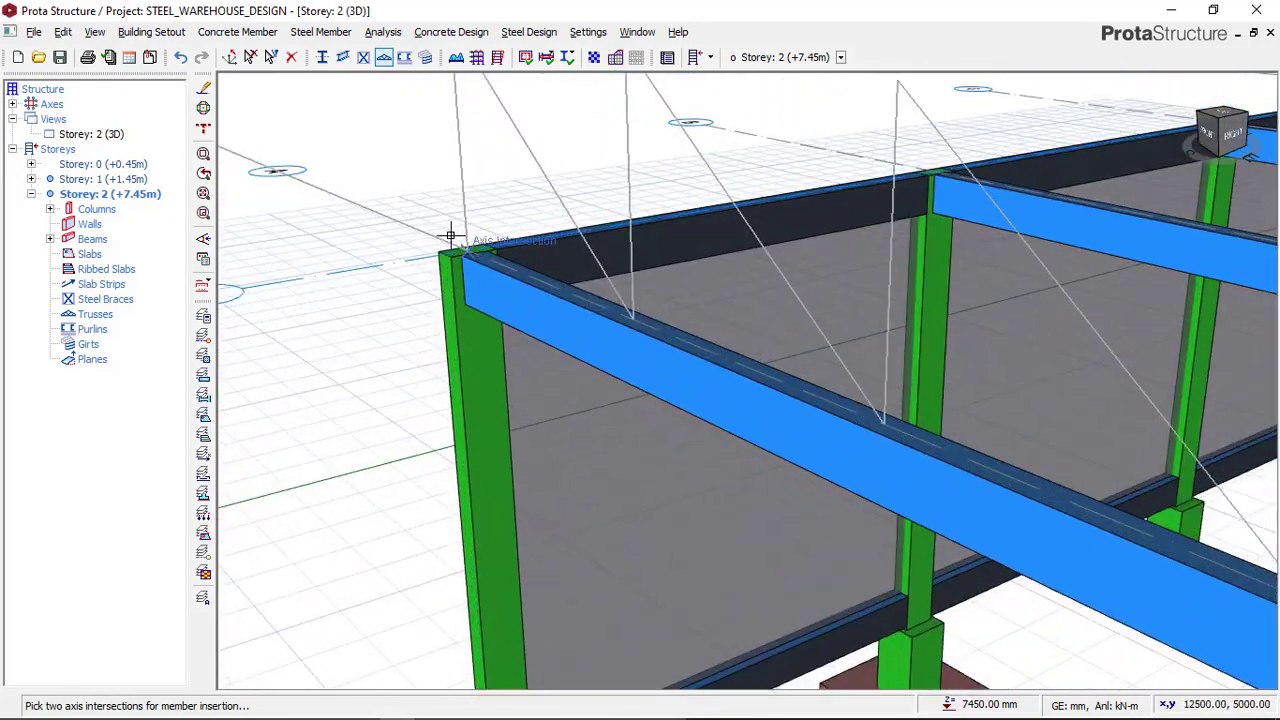
{"action": "left_click", "coordinate": [450, 237]}
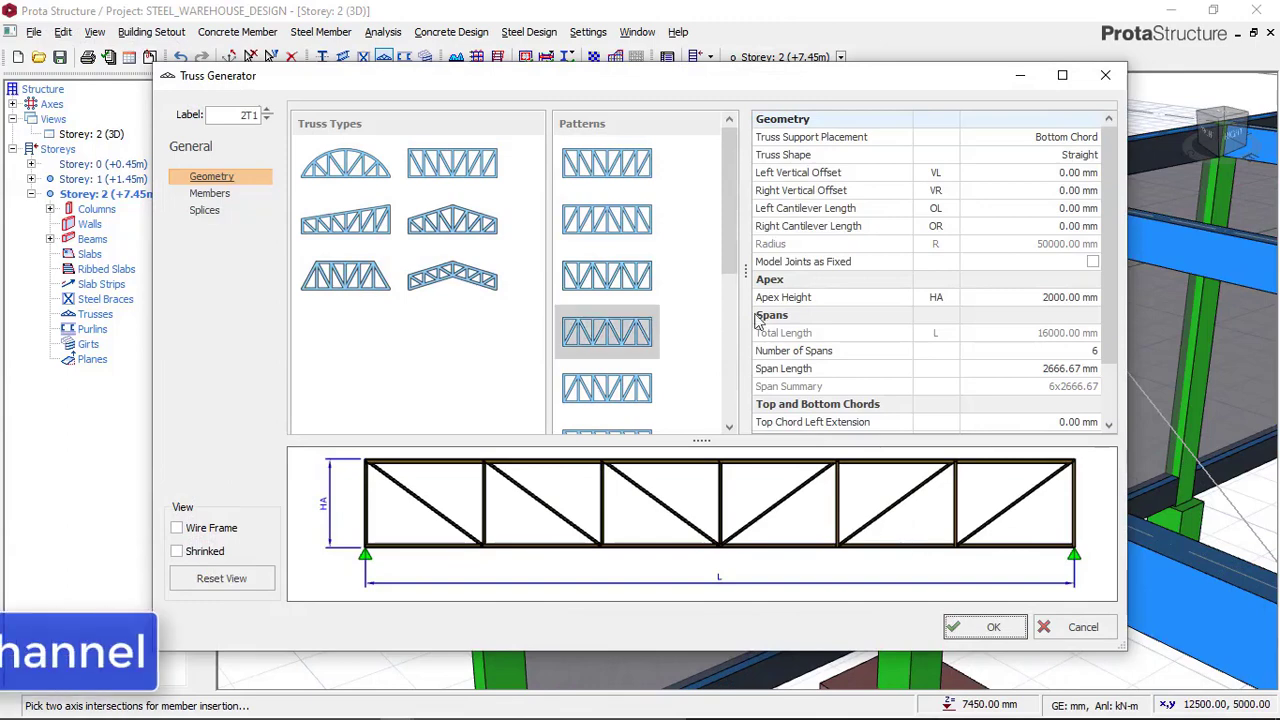
- Choose the arched truss type and compare its patterns, settling on the first one with diagonals falling towards the centre
{"action": "left_click", "coordinate": [362, 168]}
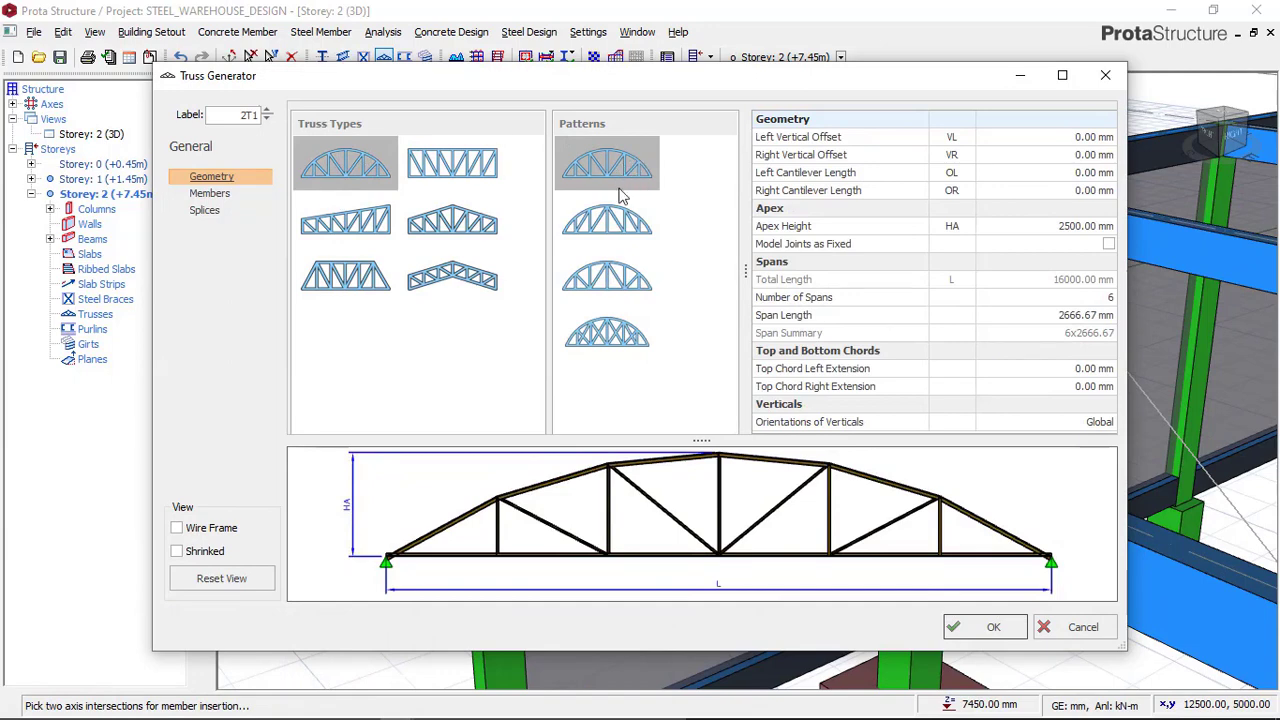
{"action": "left_click", "coordinate": [610, 342]}
{"action": "left_click", "coordinate": [614, 163]}
{"action": "left_click", "coordinate": [604, 220]}
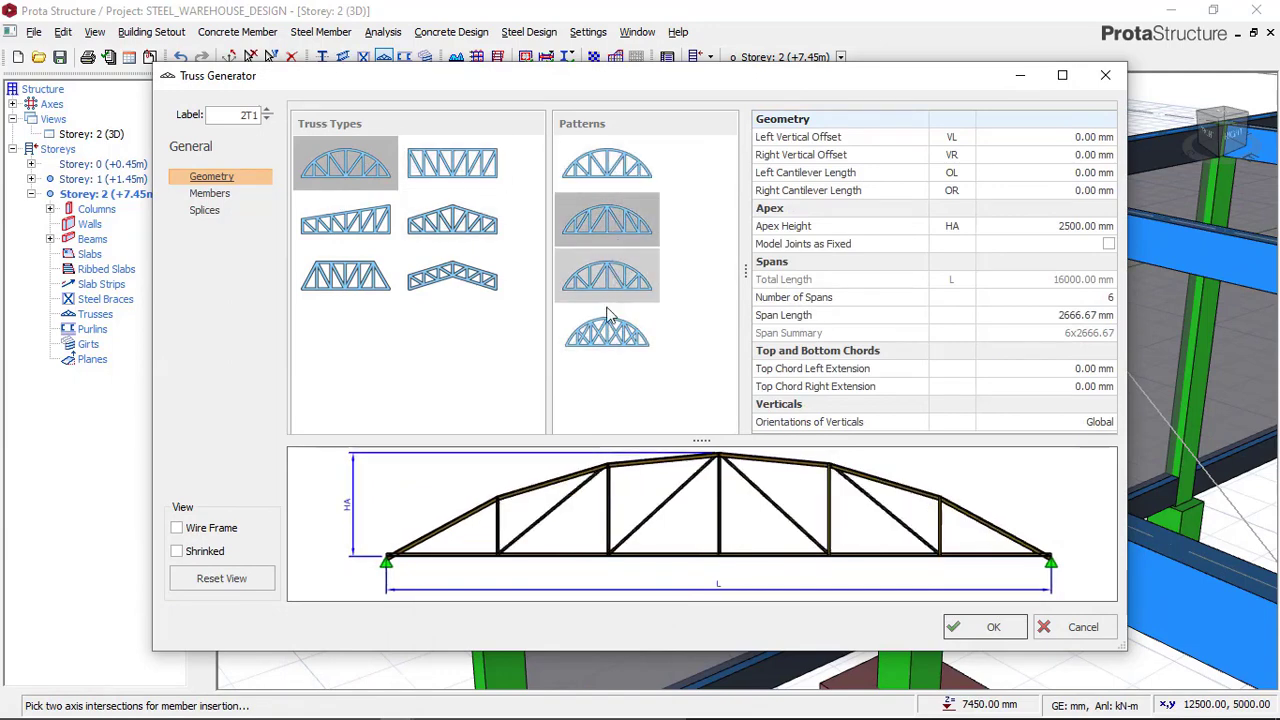
{"action": "left_click", "coordinate": [614, 277]}
{"action": "left_click", "coordinate": [607, 188]}
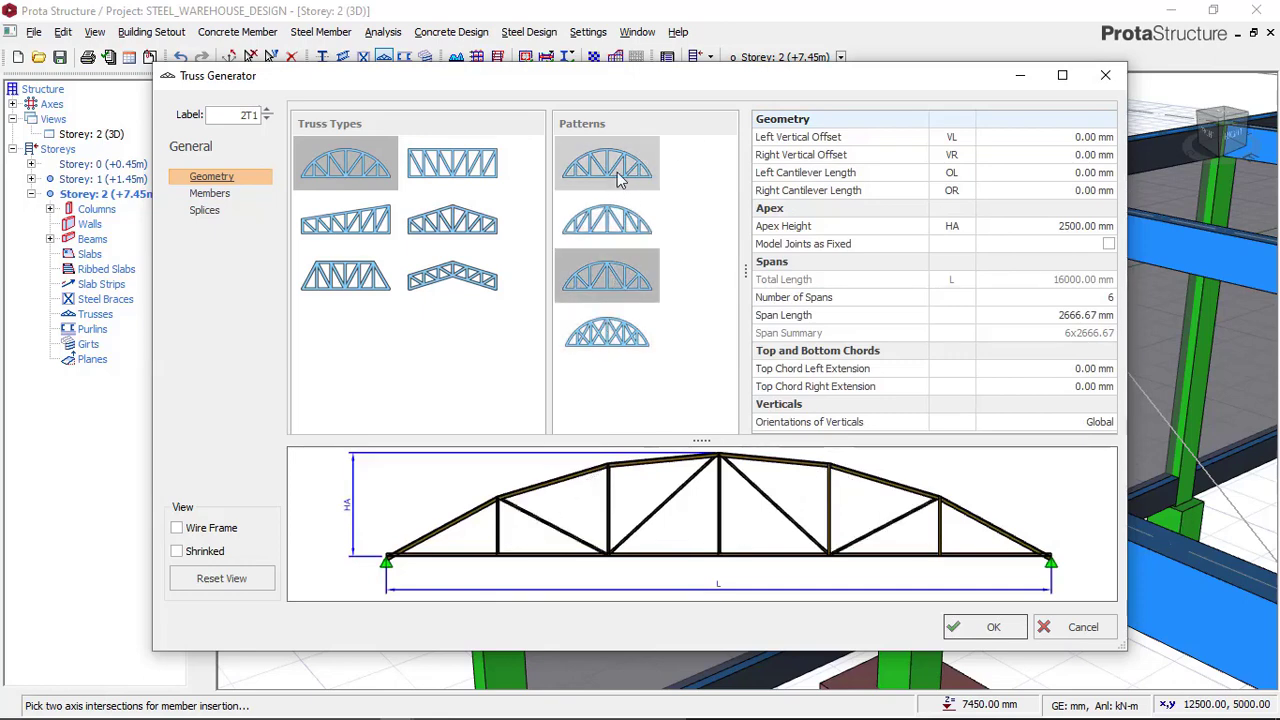
{"action": "left_click", "coordinate": [618, 177]}
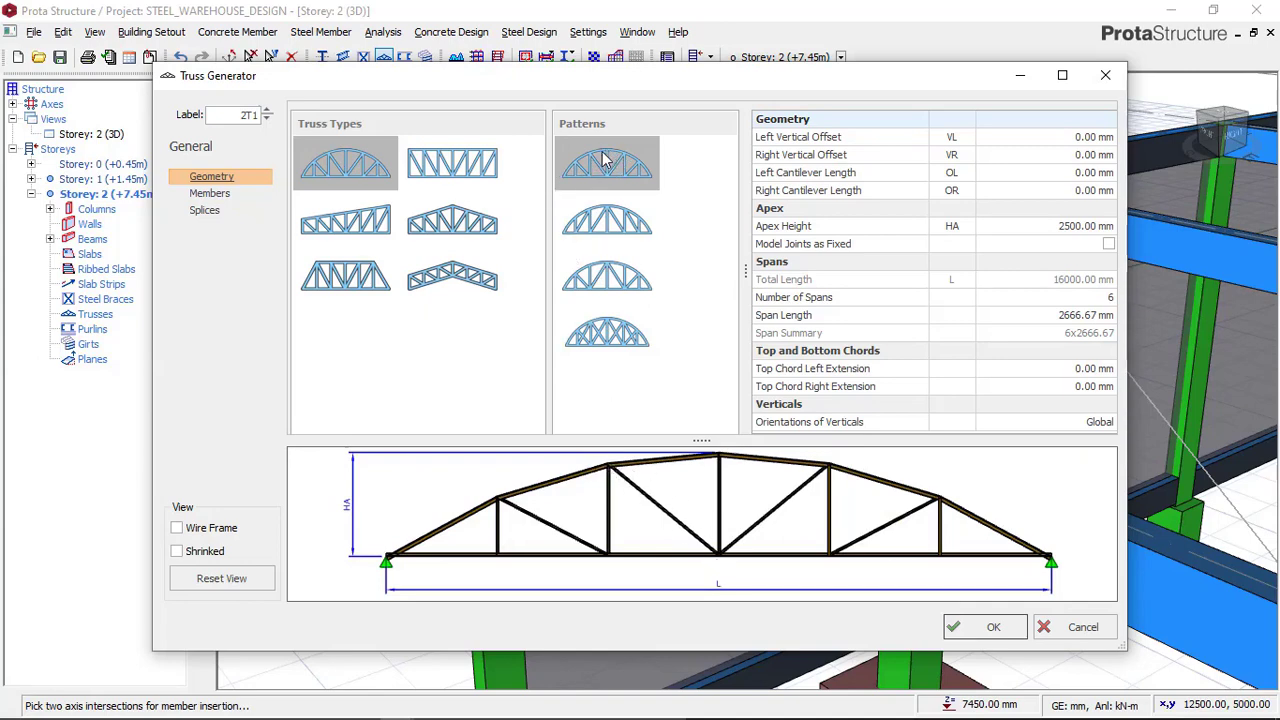
- Set the truss's apex height to 2000 mm and its number of spans to 8
{"action": "left_click", "coordinate": [1085, 229]}
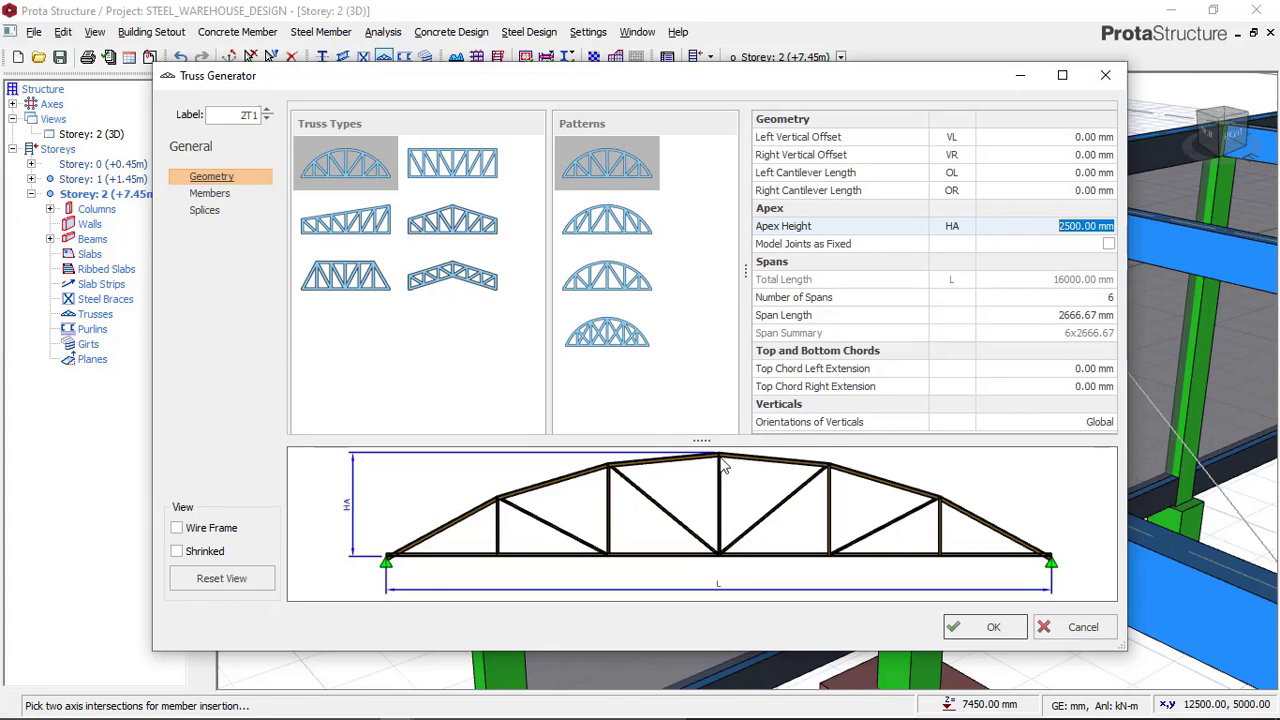
{"action": "left_click", "coordinate": [1087, 226]}
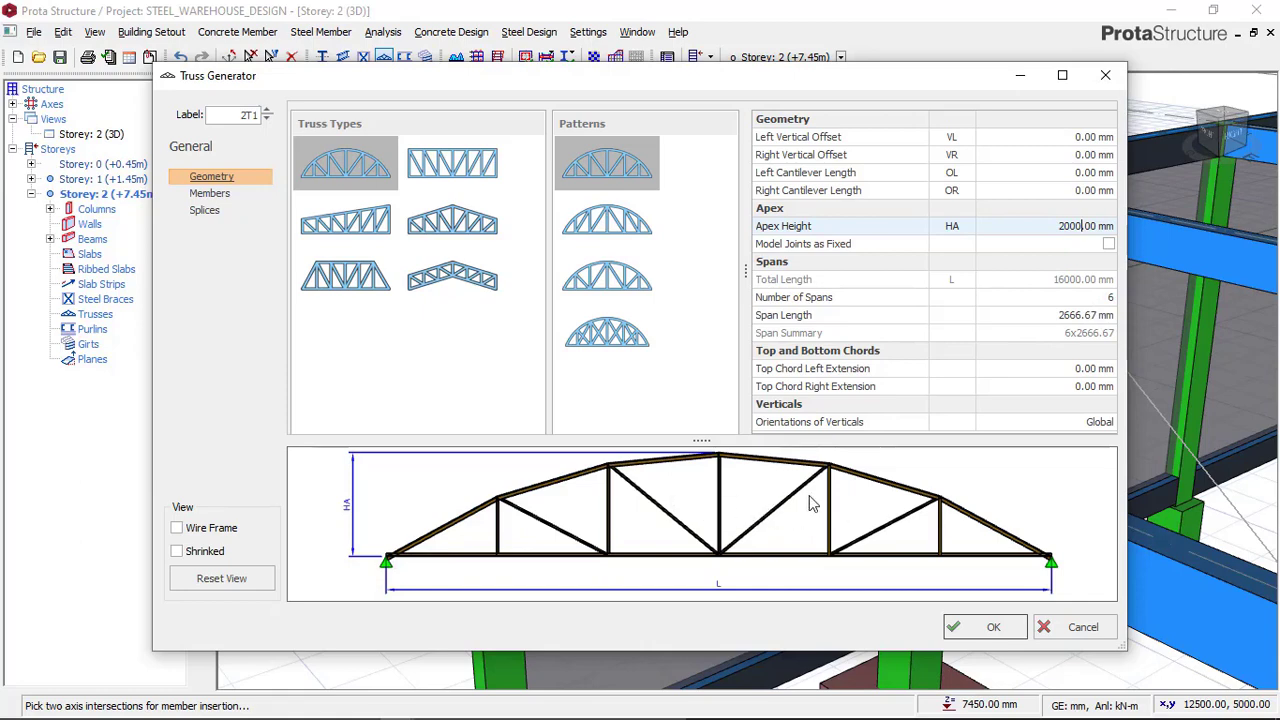
{"action": "left_click", "coordinate": [1110, 297]}
{"action": "type", "text": "8"}
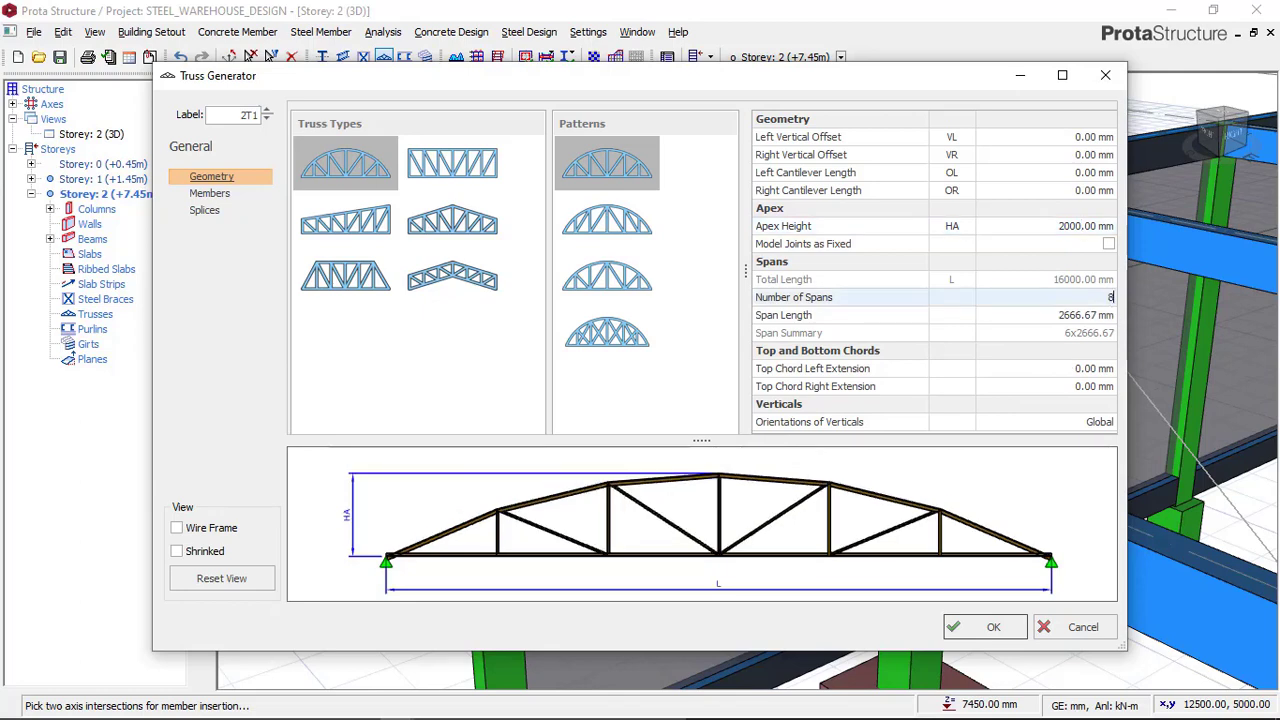
{"action": "left_click", "coordinate": [1085, 316]}
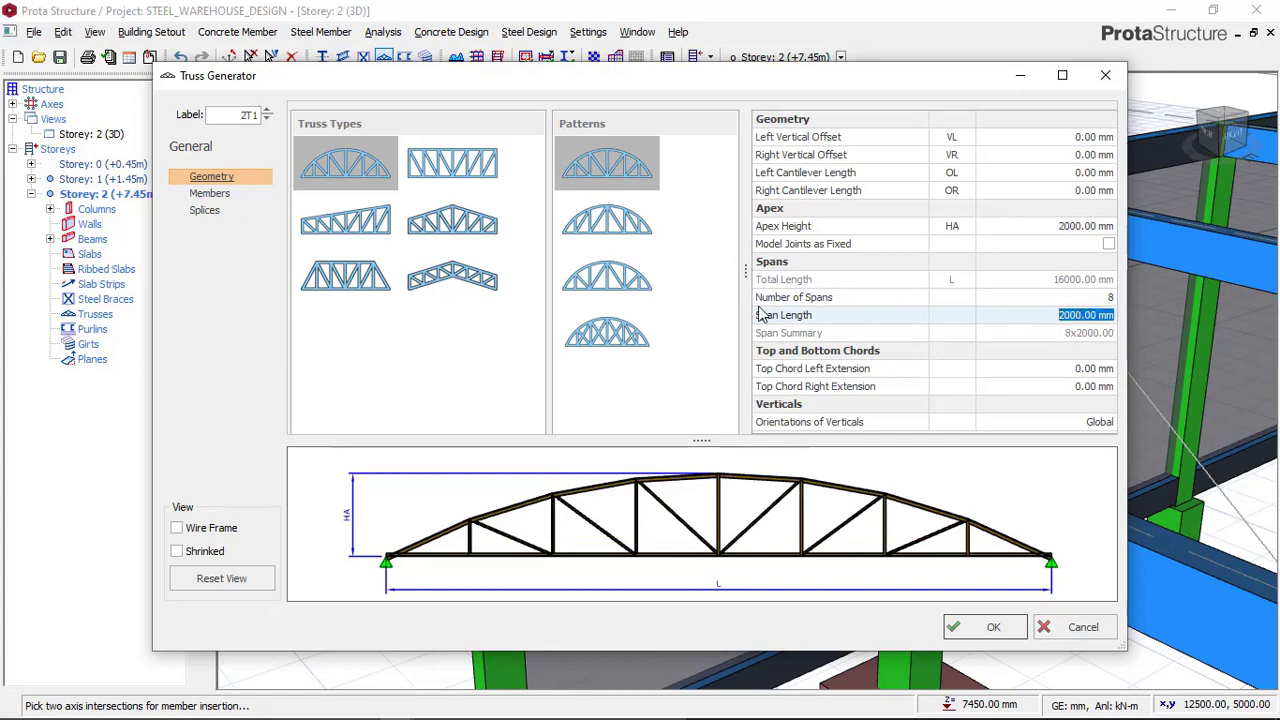
{"action": "left_click", "coordinate": [1105, 298]}
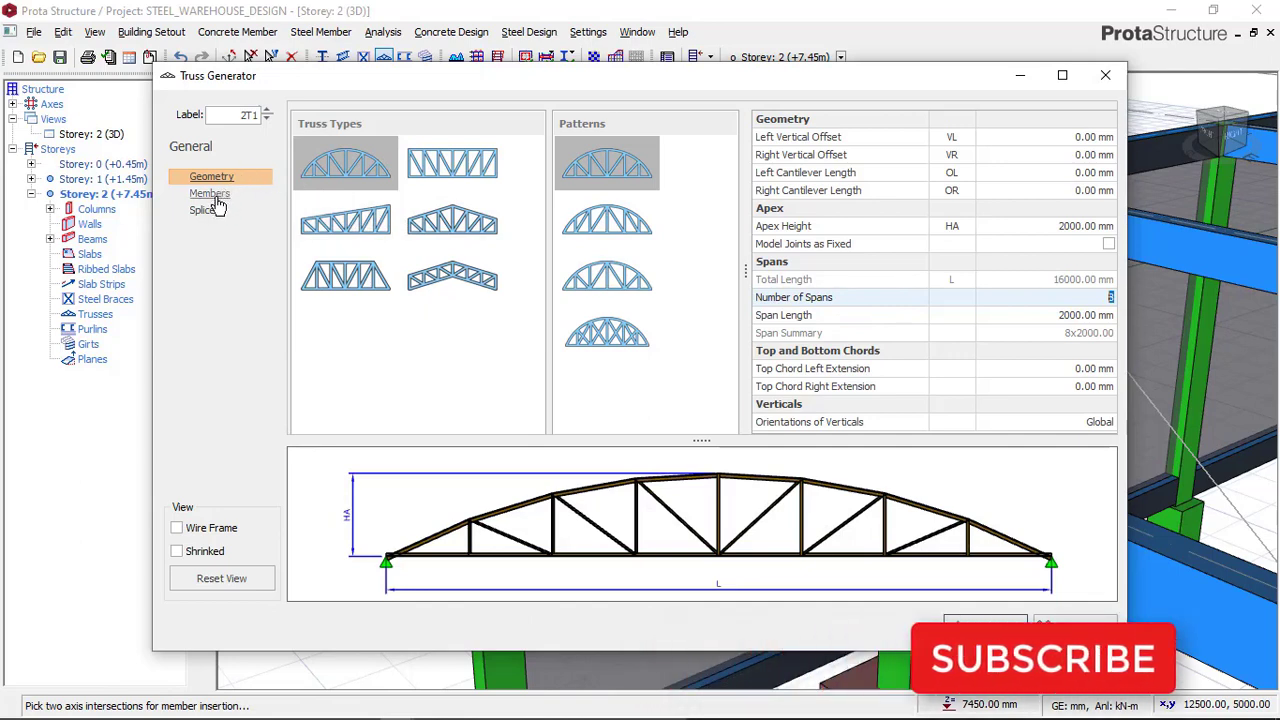
{"action": "left_click", "coordinate": [1083, 226]}
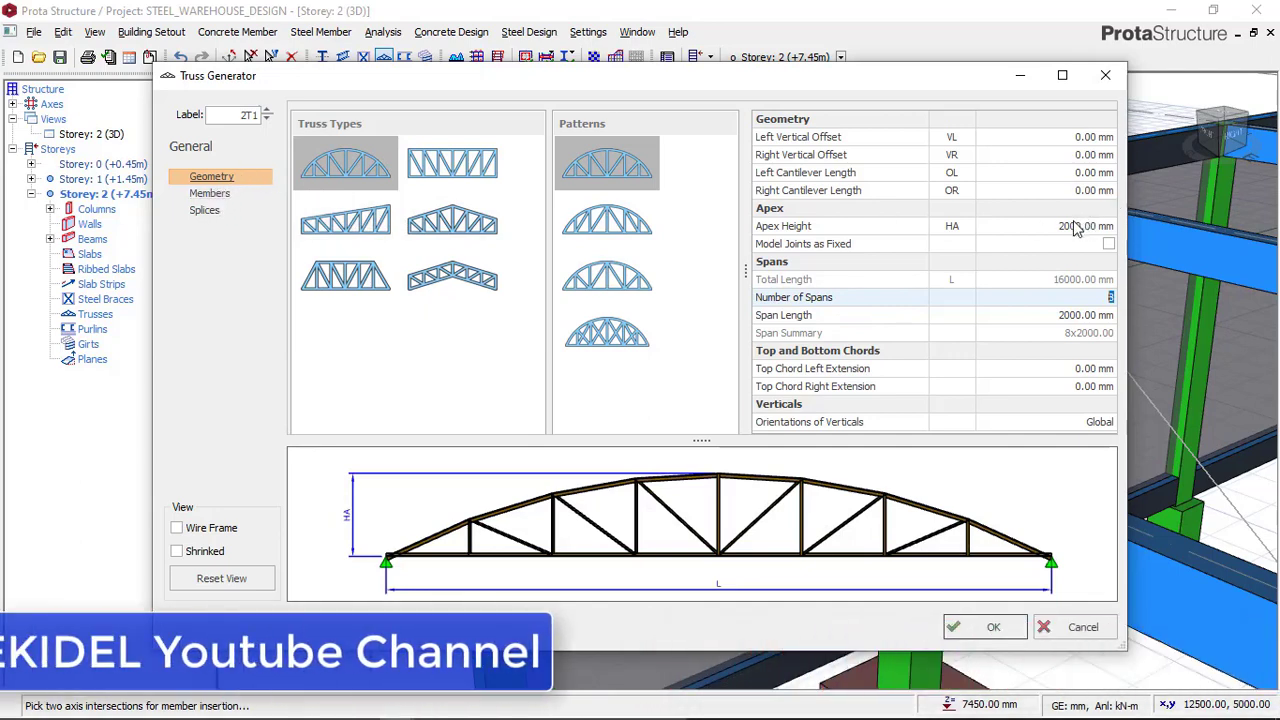
{"action": "left_click", "coordinate": [1106, 297]}
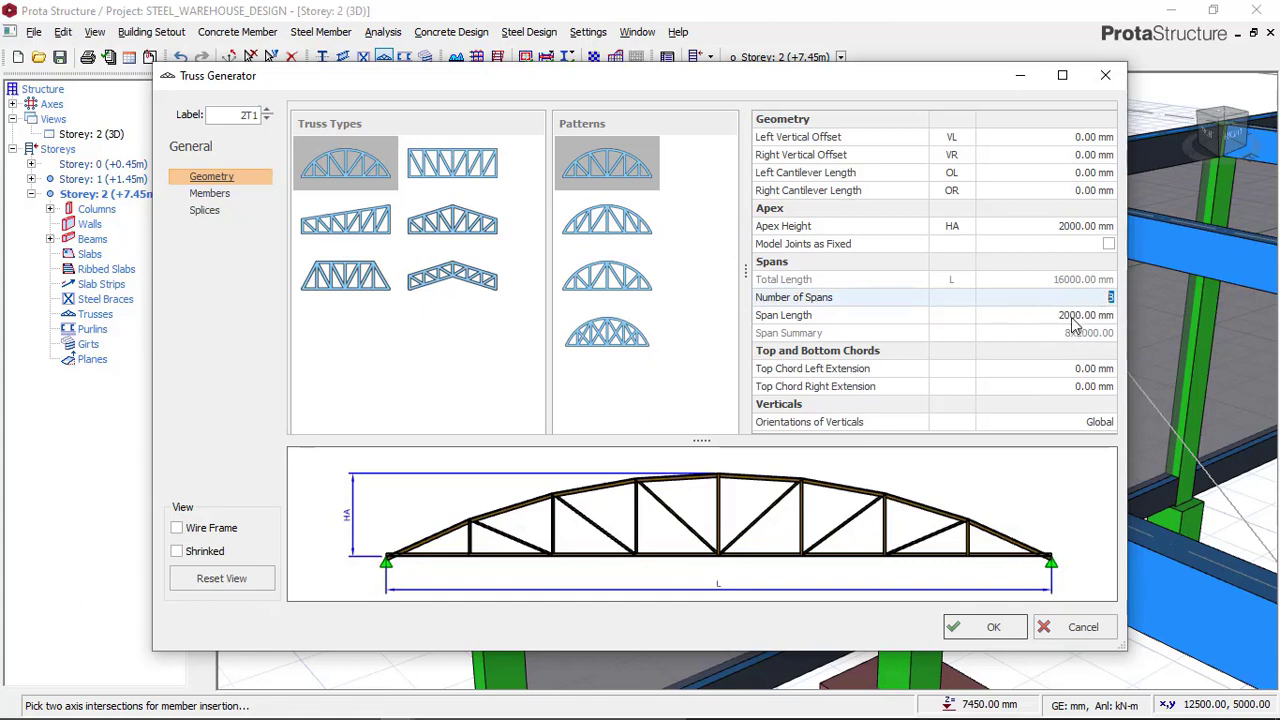
{"action": "left_click", "coordinate": [971, 320]}
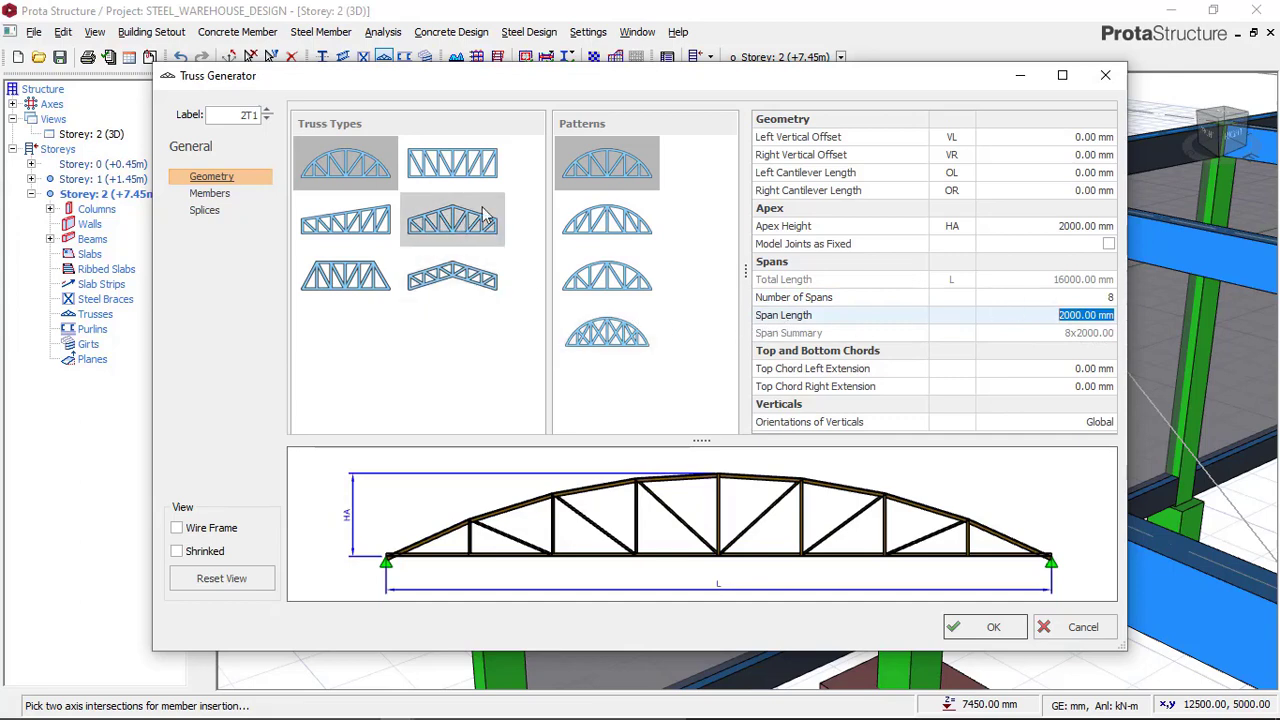
- In the truss's member settings, select the European L75X50X8 angle as the top chord's double-angle profile
{"action": "left_click", "coordinate": [212, 194]}
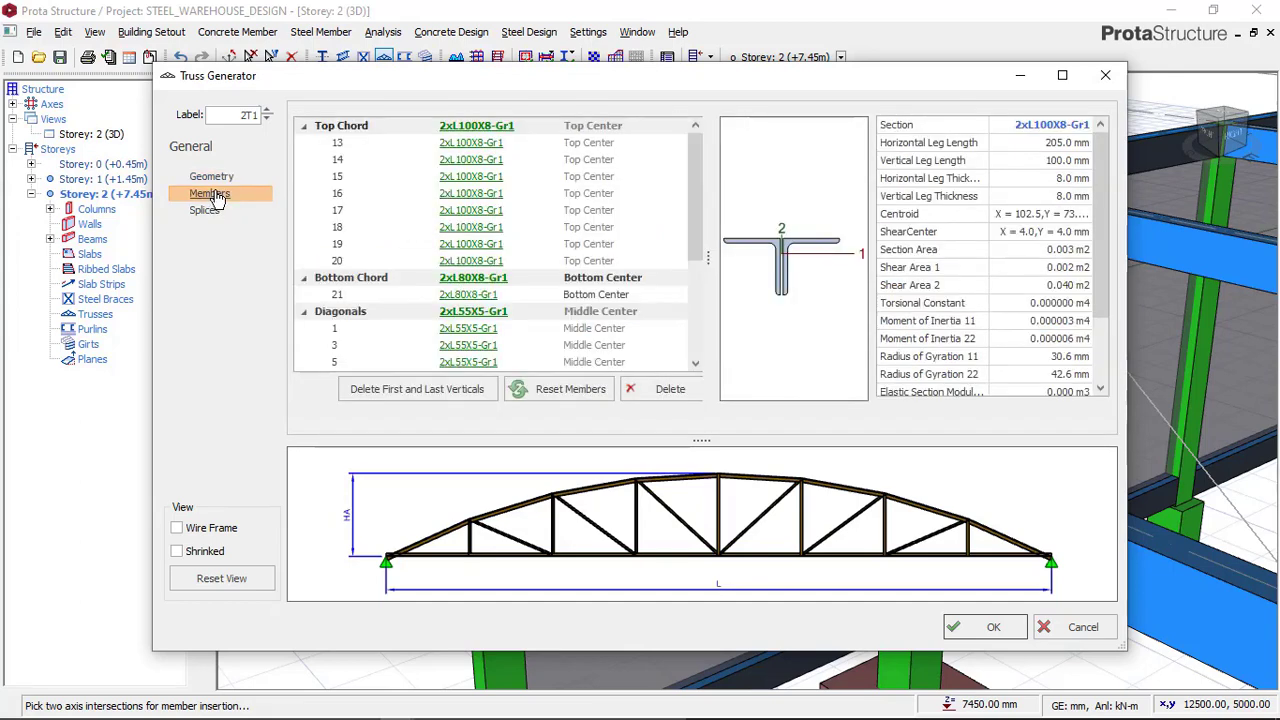
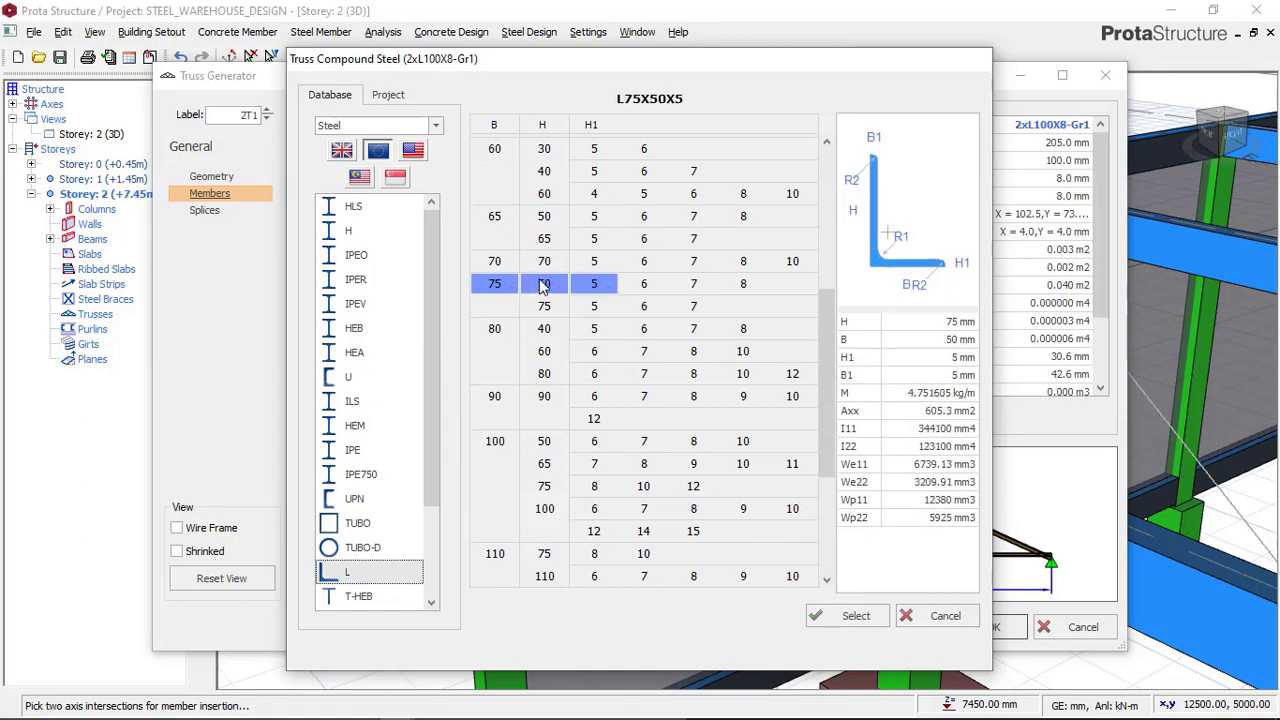
{"action": "left_click", "coordinate": [745, 290]}
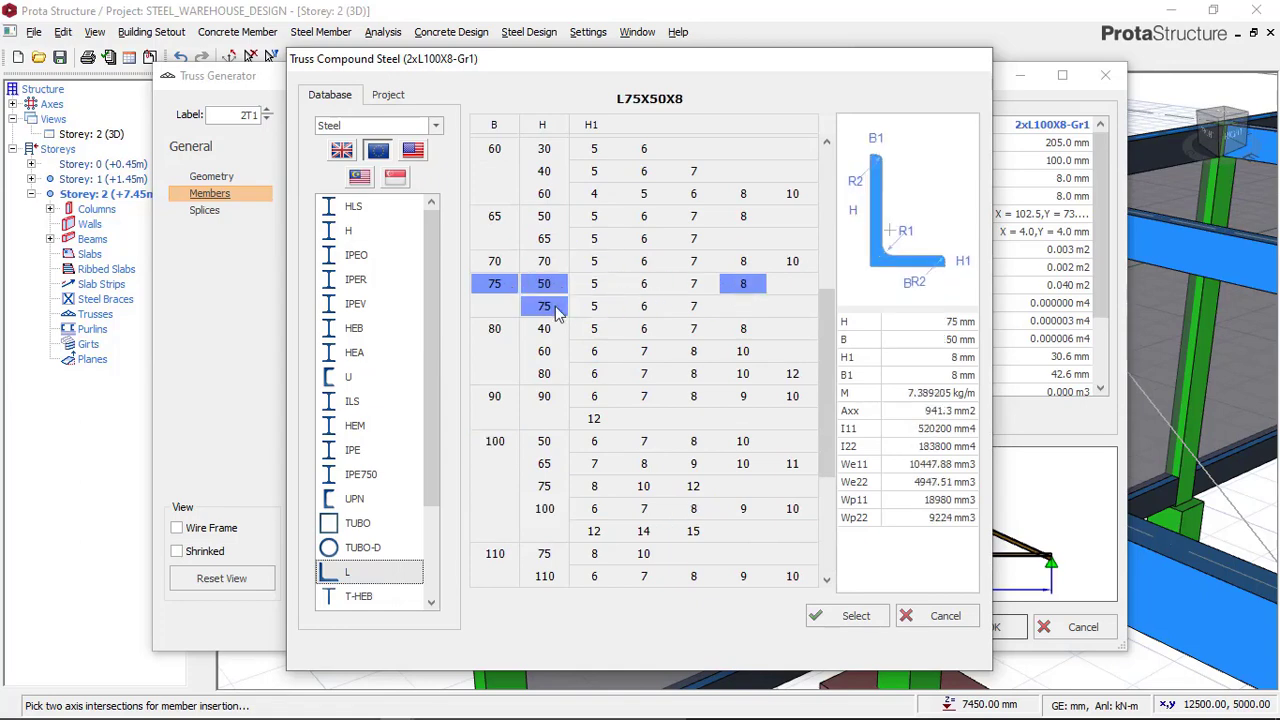
{"action": "left_click", "coordinate": [501, 287]}
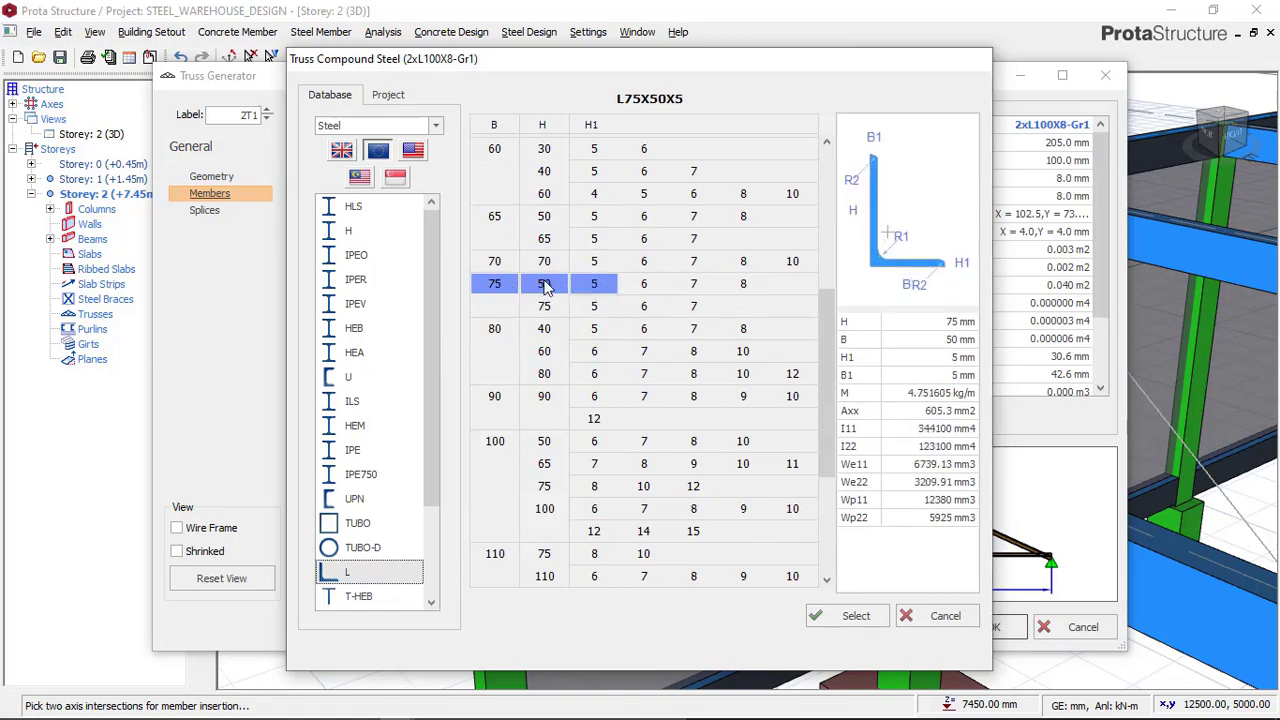
{"action": "left_click", "coordinate": [743, 284]}
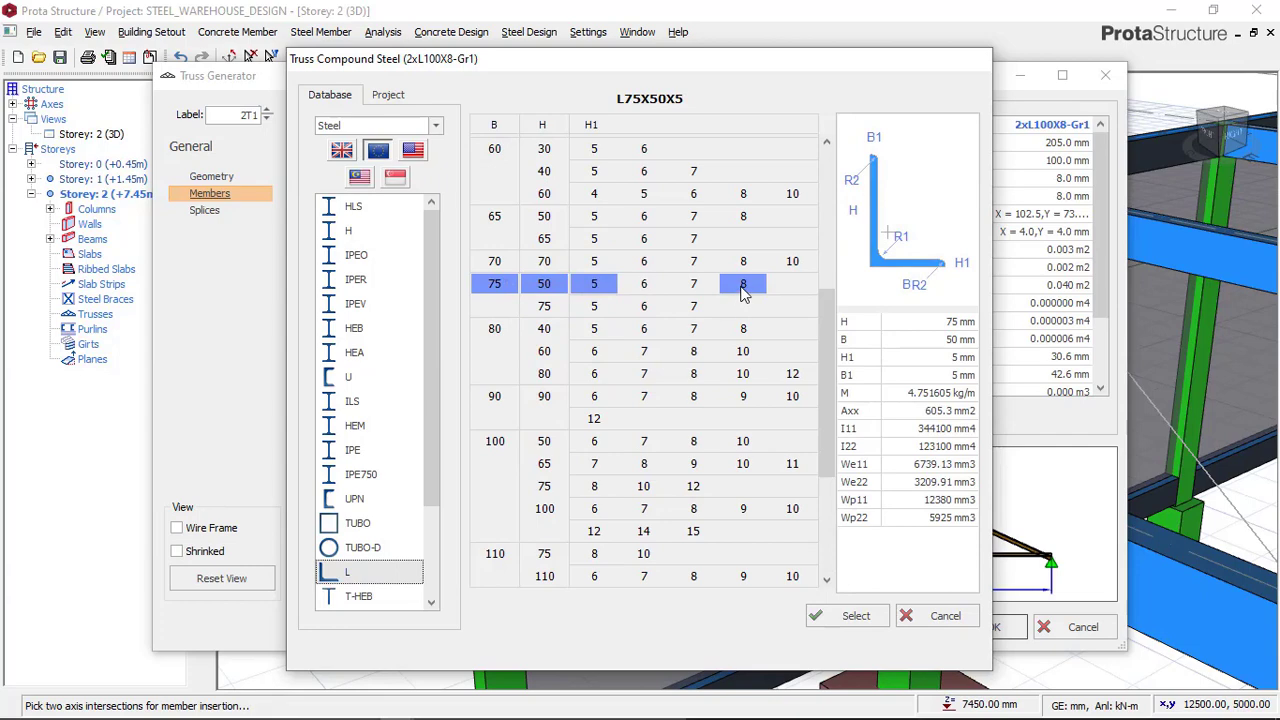
{"action": "left_click", "coordinate": [855, 616]}
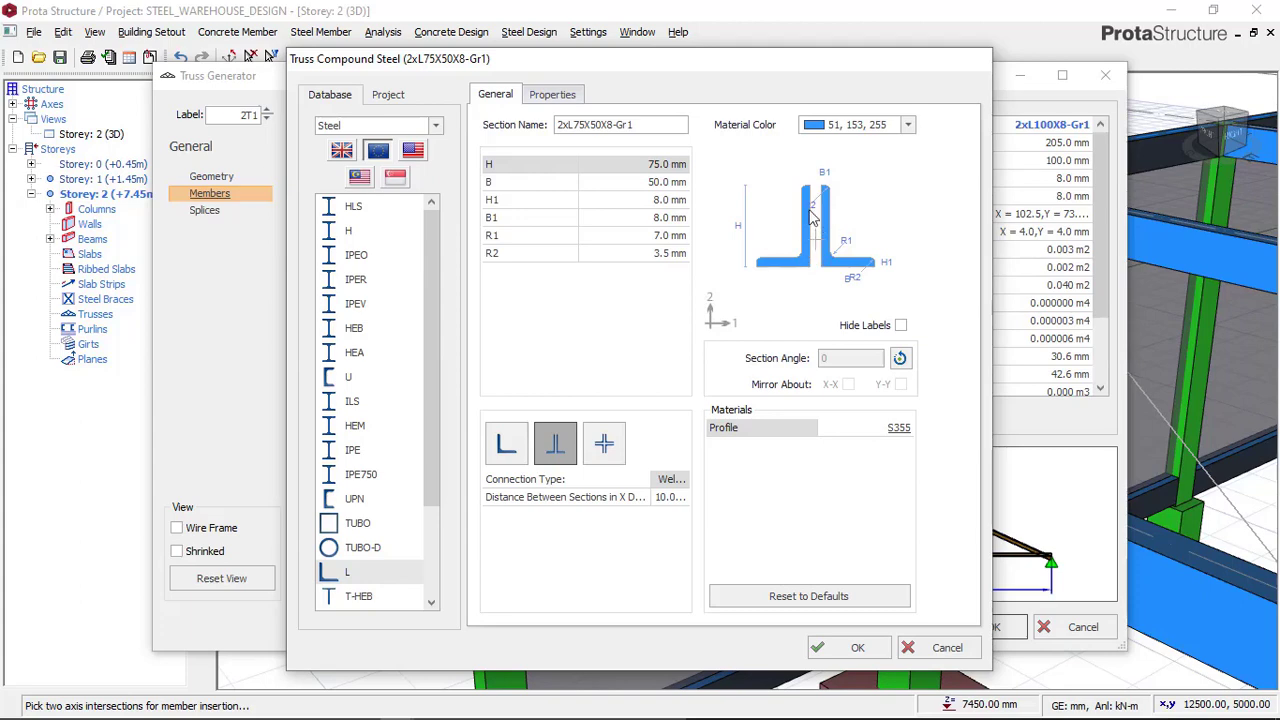
- Set the top chord's connection type to Welded and the distance between its two angles to 8 mm
{"action": "left_click", "coordinate": [683, 484]}
{"action": "left_click", "coordinate": [681, 482]}
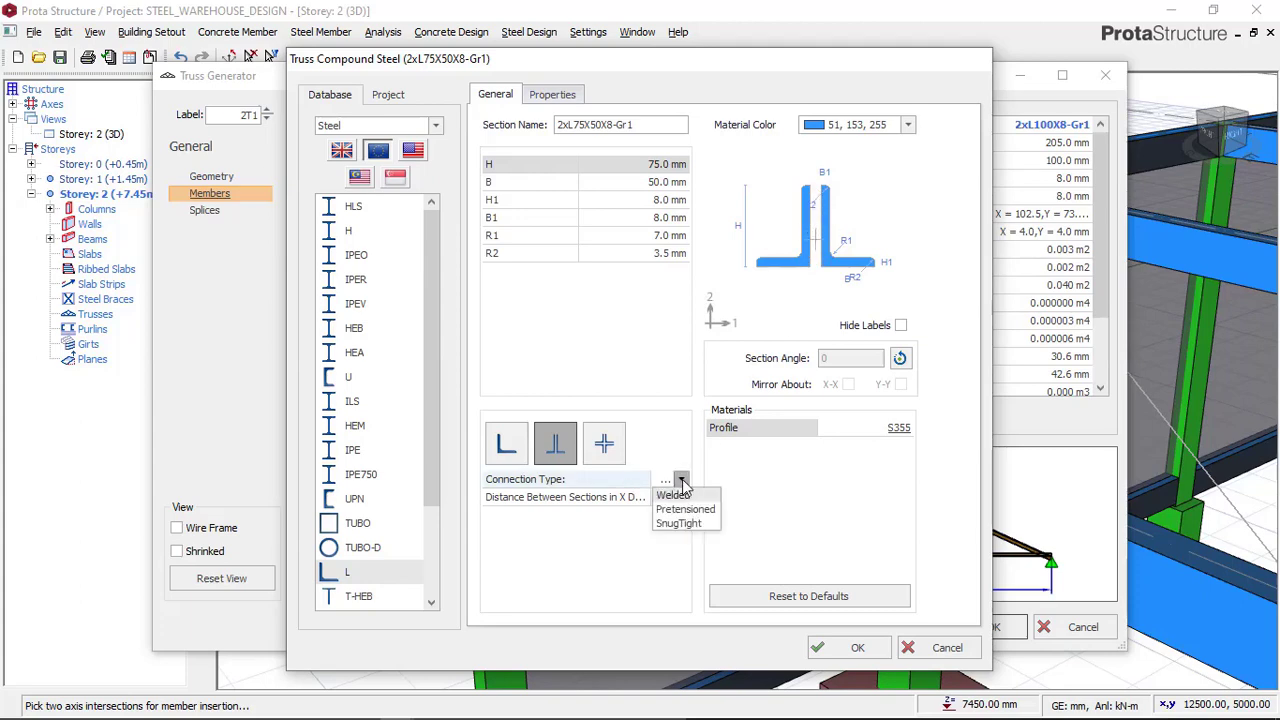
{"action": "left_click", "coordinate": [680, 497]}
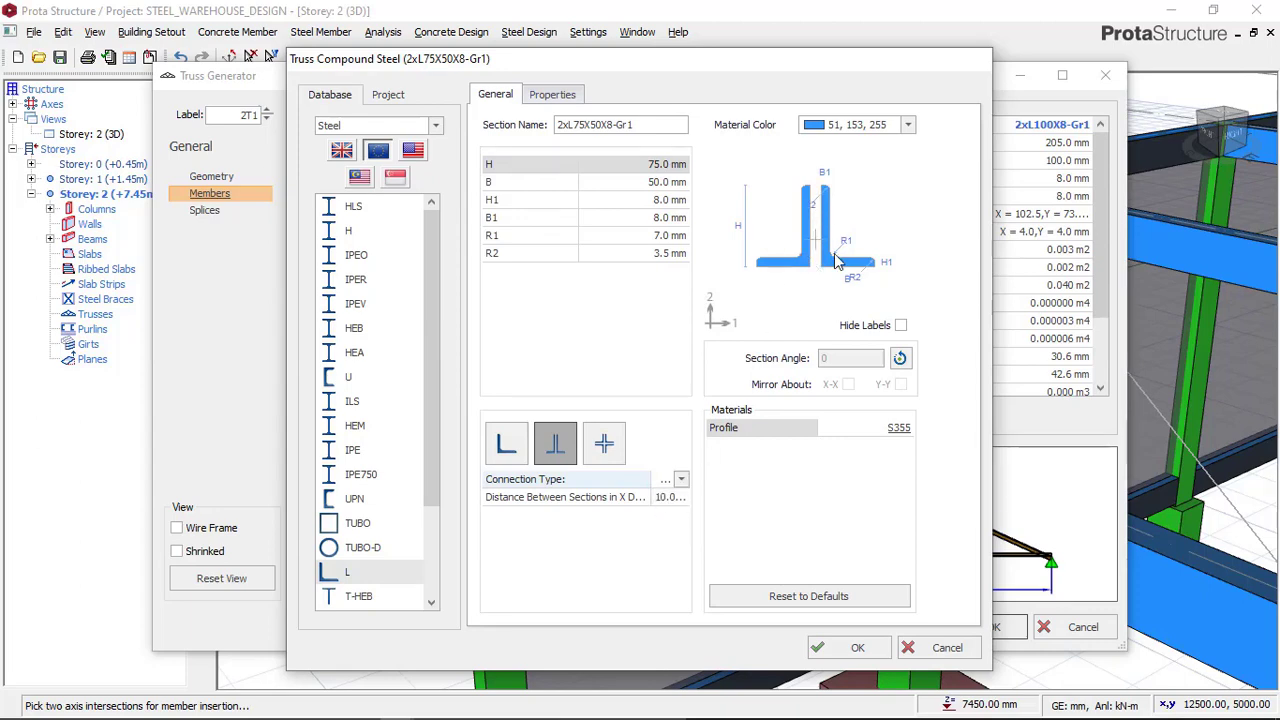
{"action": "left_click", "coordinate": [660, 497]}
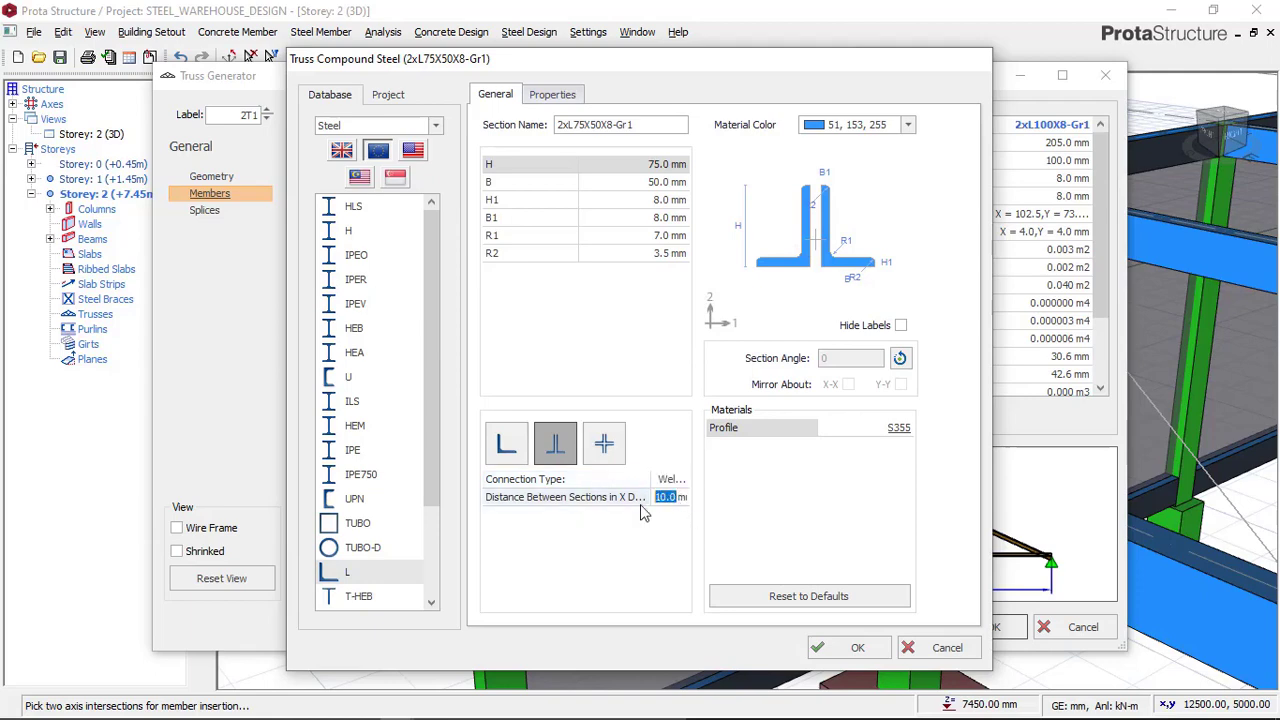
{"action": "type", "text": "8.0"}
{"action": "left_click", "coordinate": [663, 498]}
{"action": "left_click", "coordinate": [852, 648]}
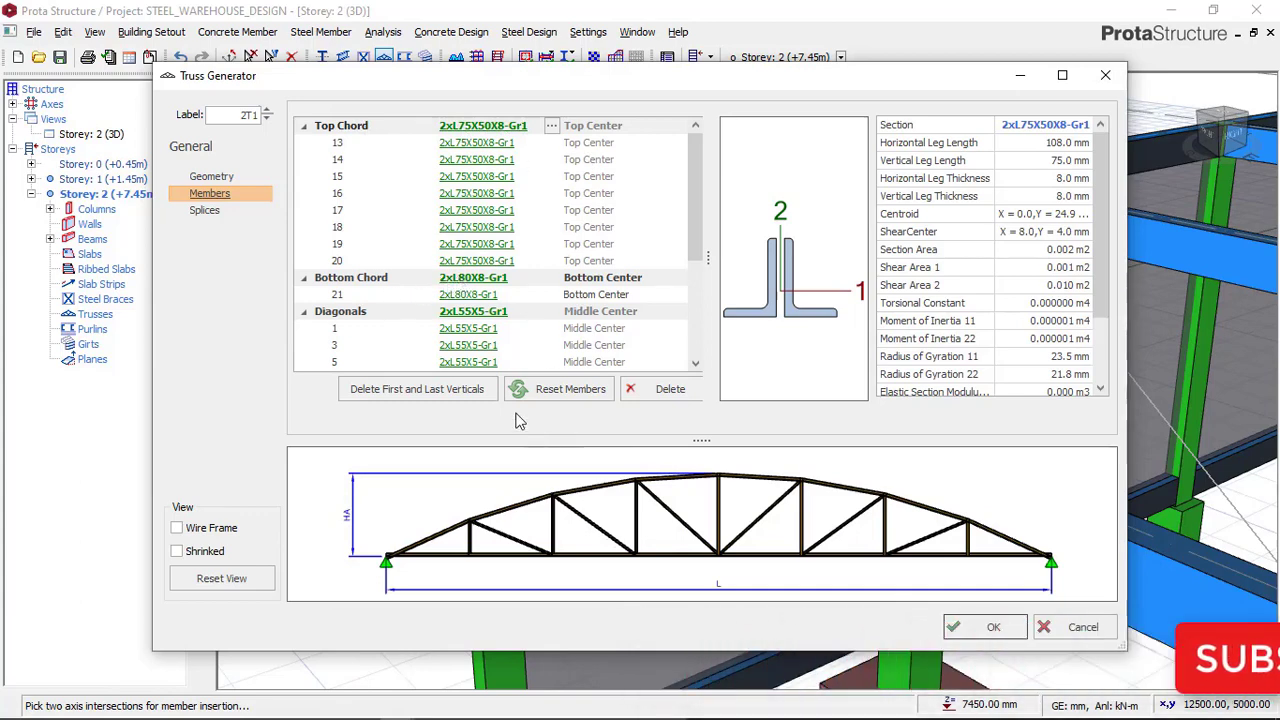
- Select the European L75X50X8 angle as the bottom chord's double-angle profile
{"action": "left_click", "coordinate": [470, 279]}
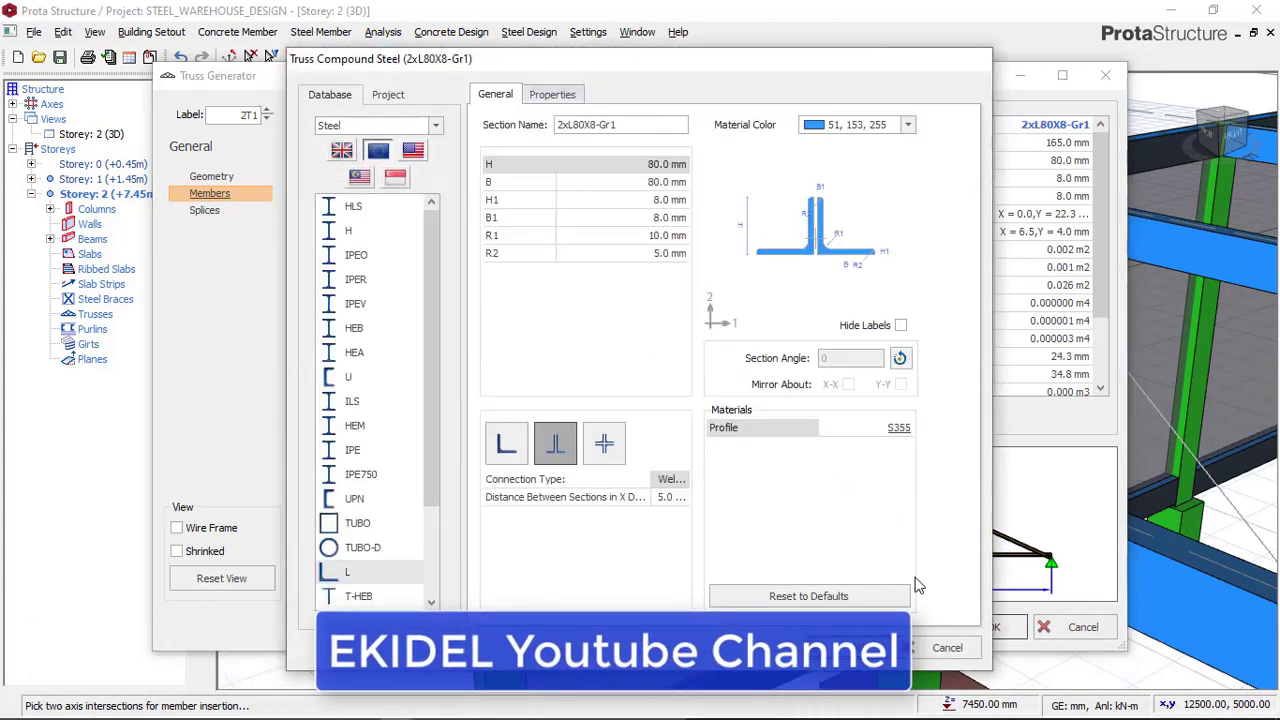
{"action": "key", "text": "Escape"}
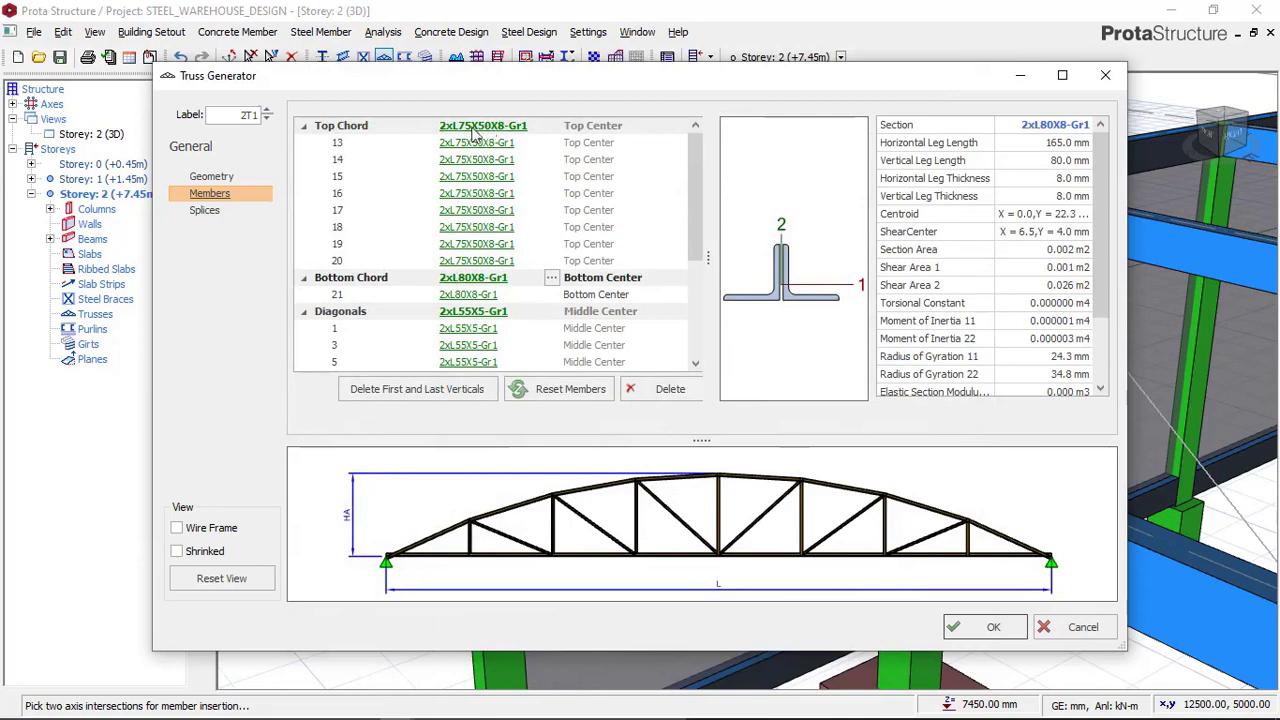
{"action": "left_click", "coordinate": [466, 279]}
{"action": "left_click", "coordinate": [551, 277]}
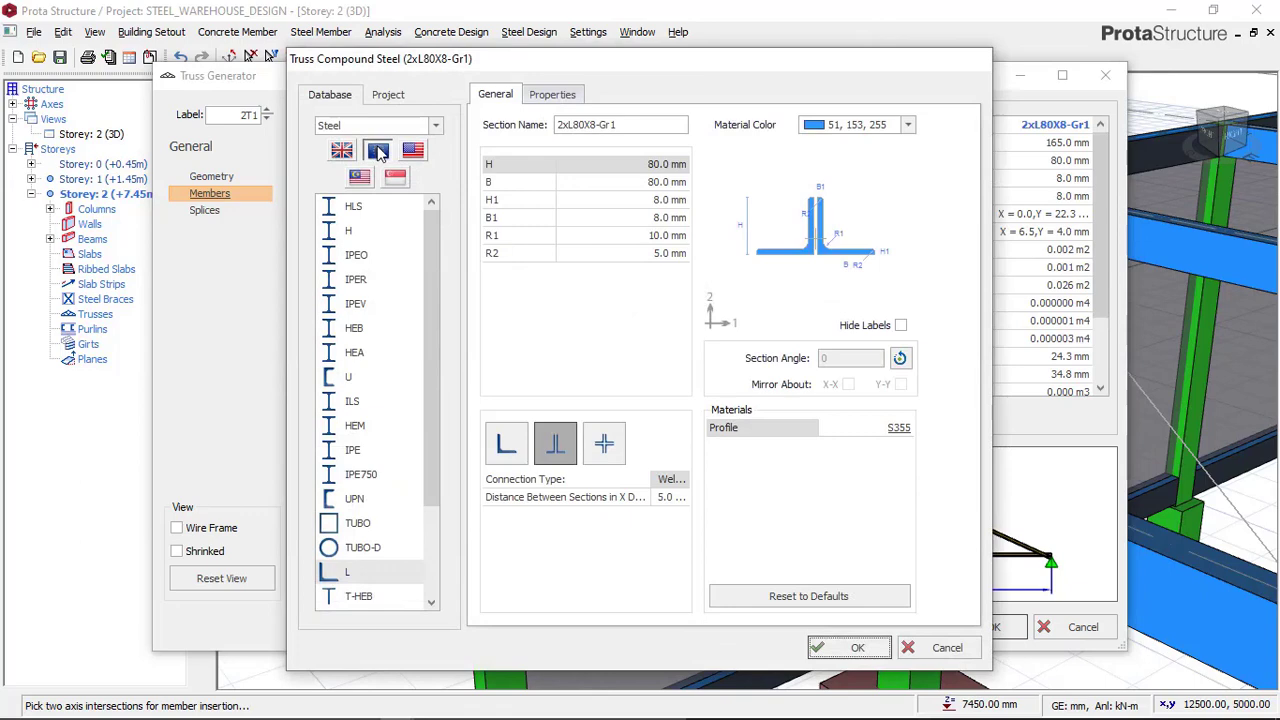
{"action": "left_click", "coordinate": [347, 578]}
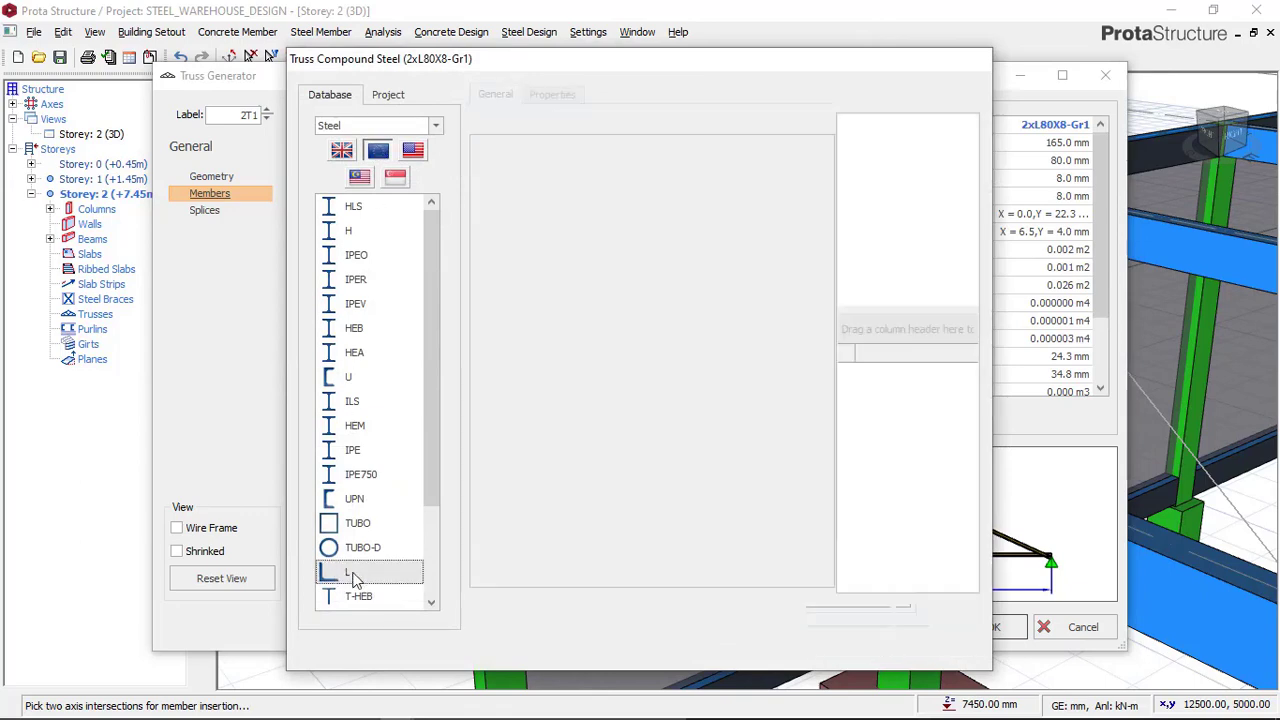
{"action": "scroll", "coordinate": [517, 322], "scroll_direction": "up", "scroll_amount": 5}
{"action": "scroll", "coordinate": [520, 414], "scroll_direction": "down", "scroll_amount": 2}
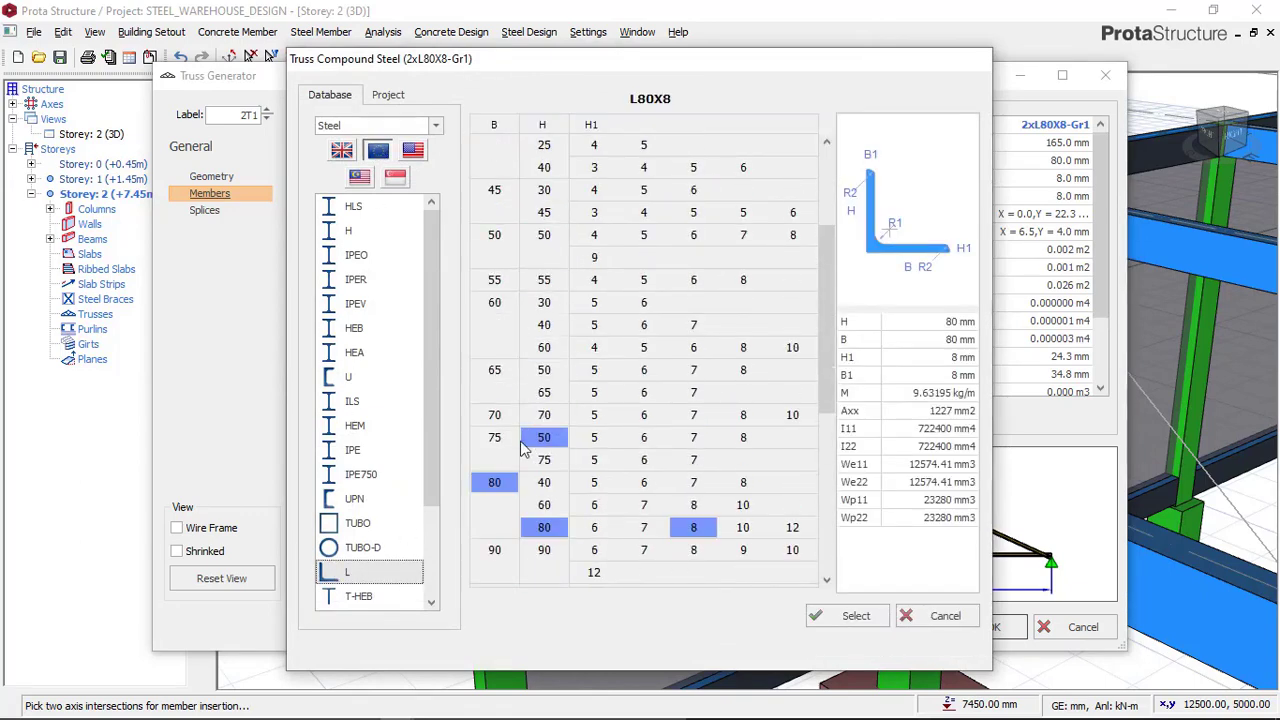
{"action": "left_click", "coordinate": [495, 440]}
{"action": "left_click", "coordinate": [737, 440]}
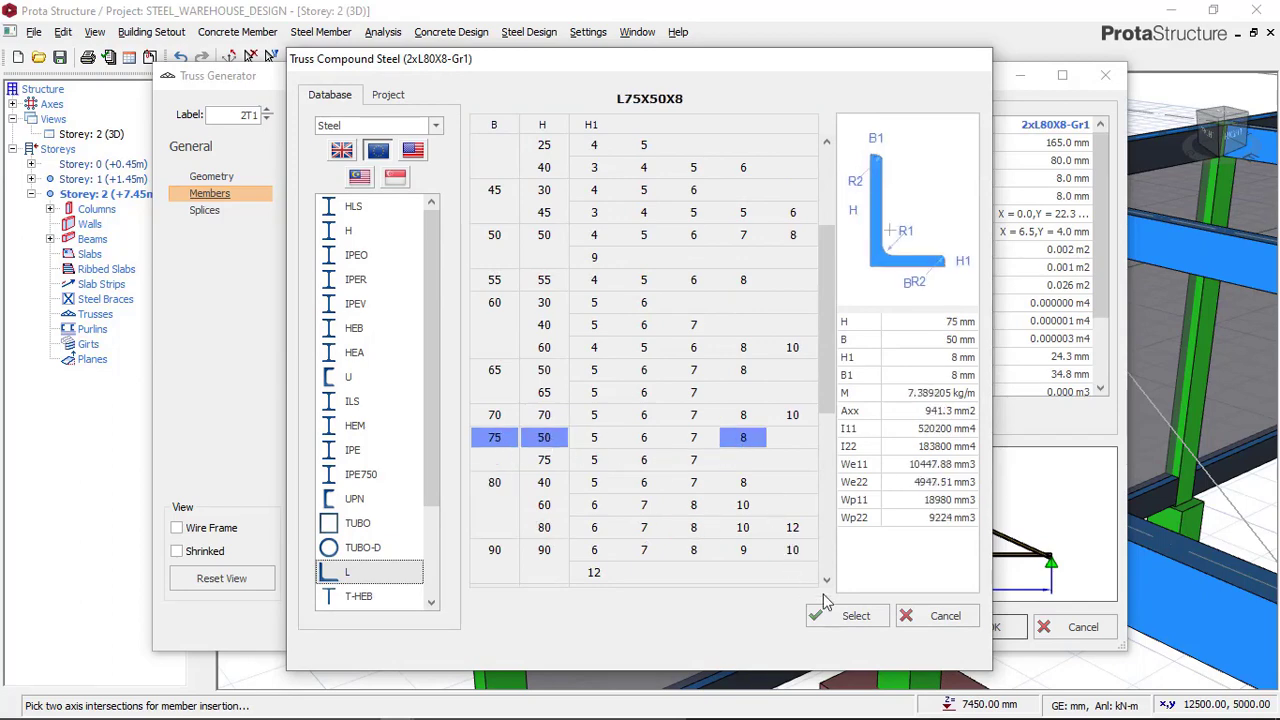
{"action": "left_click", "coordinate": [850, 616]}
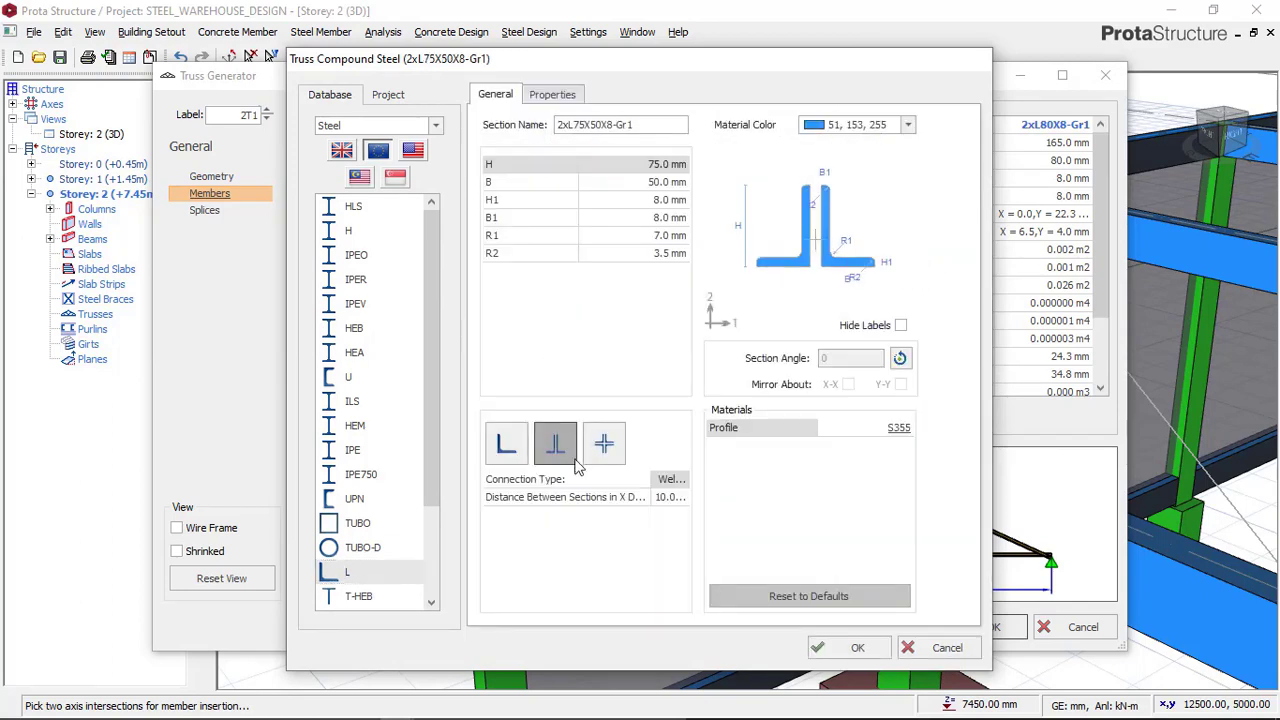
- Set the bottom chord's connection type to Welded and the distance between its two angles to 8 mm
{"action": "left_click", "coordinate": [678, 484]}
{"action": "left_click", "coordinate": [683, 480]}
{"action": "left_click", "coordinate": [668, 491]}
{"action": "left_click", "coordinate": [670, 497]}
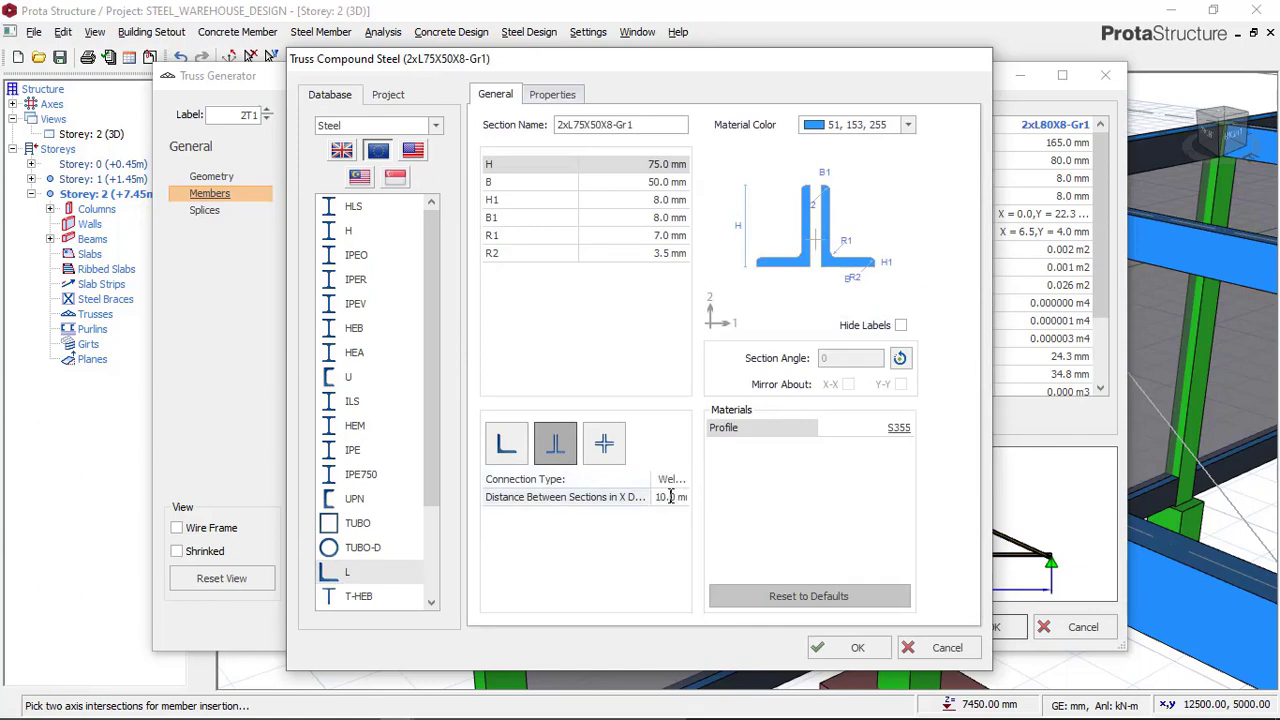
{"action": "left_click_drag", "start_coordinate": [670, 497], "coordinate": [652, 497]}
{"action": "type", "text": "8"}
{"action": "left_click", "coordinate": [846, 649]}
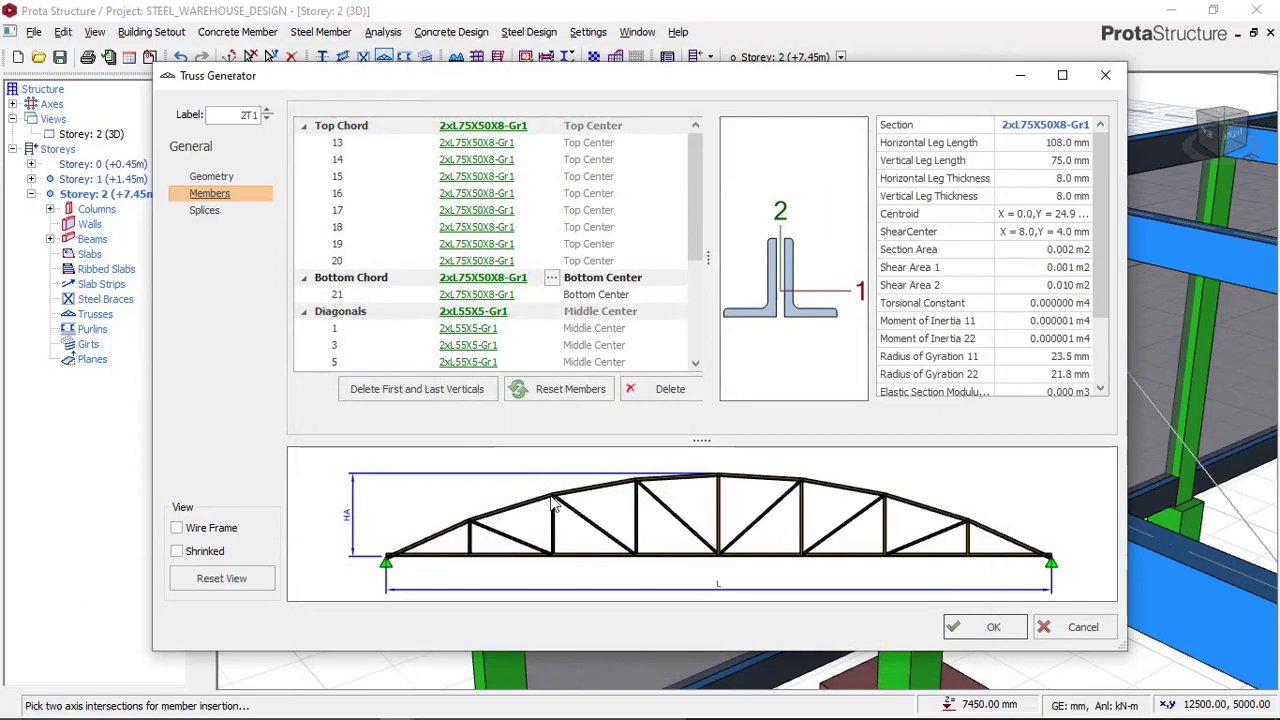
- Give the diagonals the European L55X5 double-angle profile with 8 mm between the two sections
{"action": "left_click", "coordinate": [479, 313]}
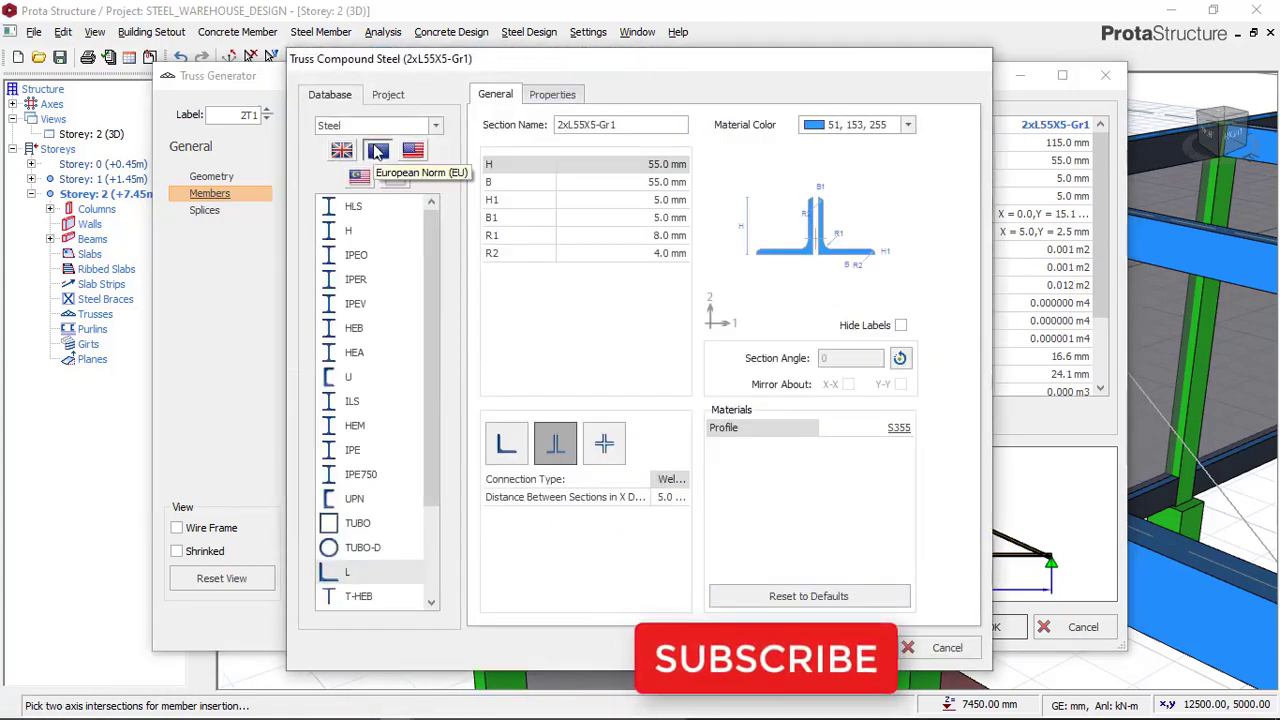
{"action": "left_click", "coordinate": [337, 569]}
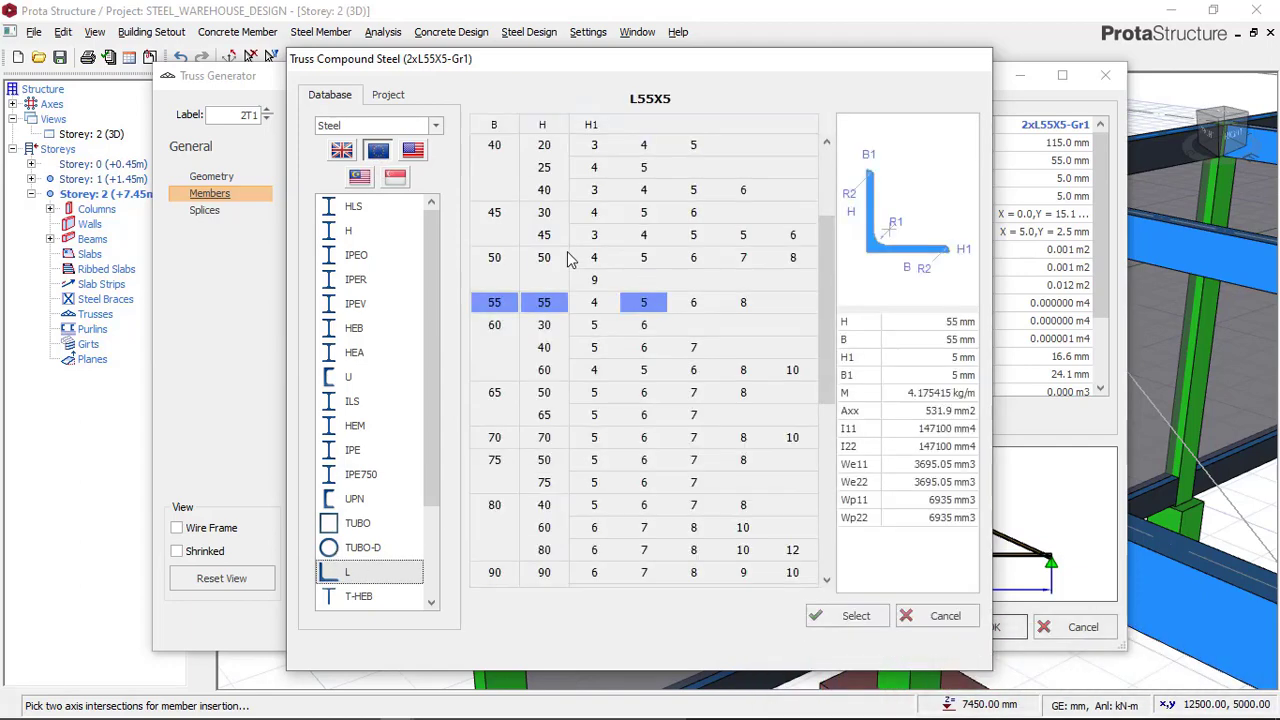
{"action": "left_click", "coordinate": [494, 302]}
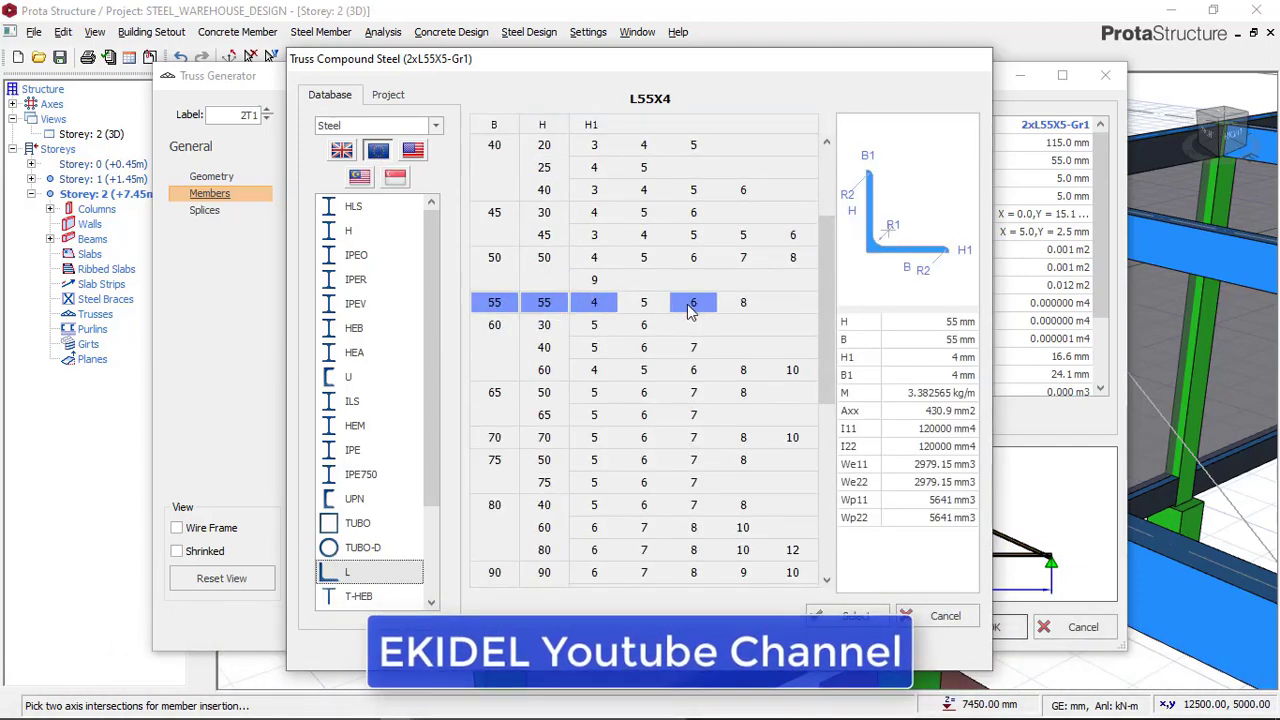
{"action": "left_click", "coordinate": [648, 303]}
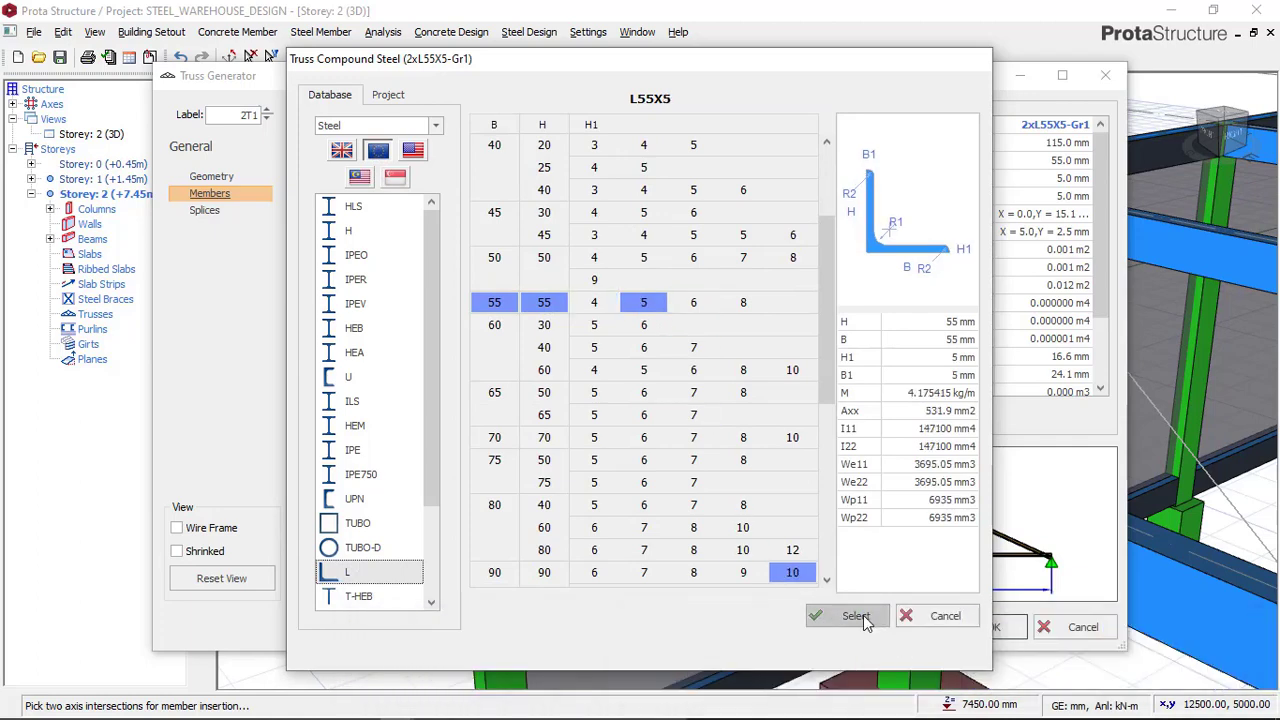
{"action": "left_click", "coordinate": [855, 616]}
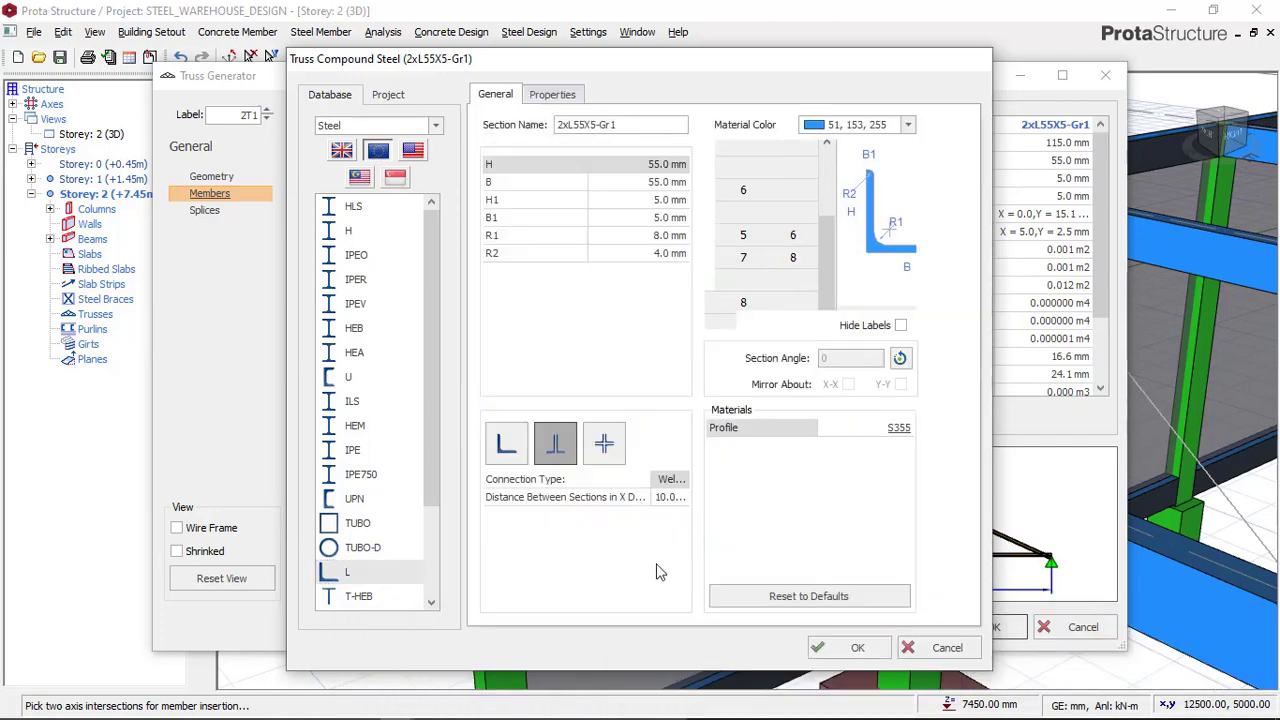
{"action": "left_click", "coordinate": [662, 497]}
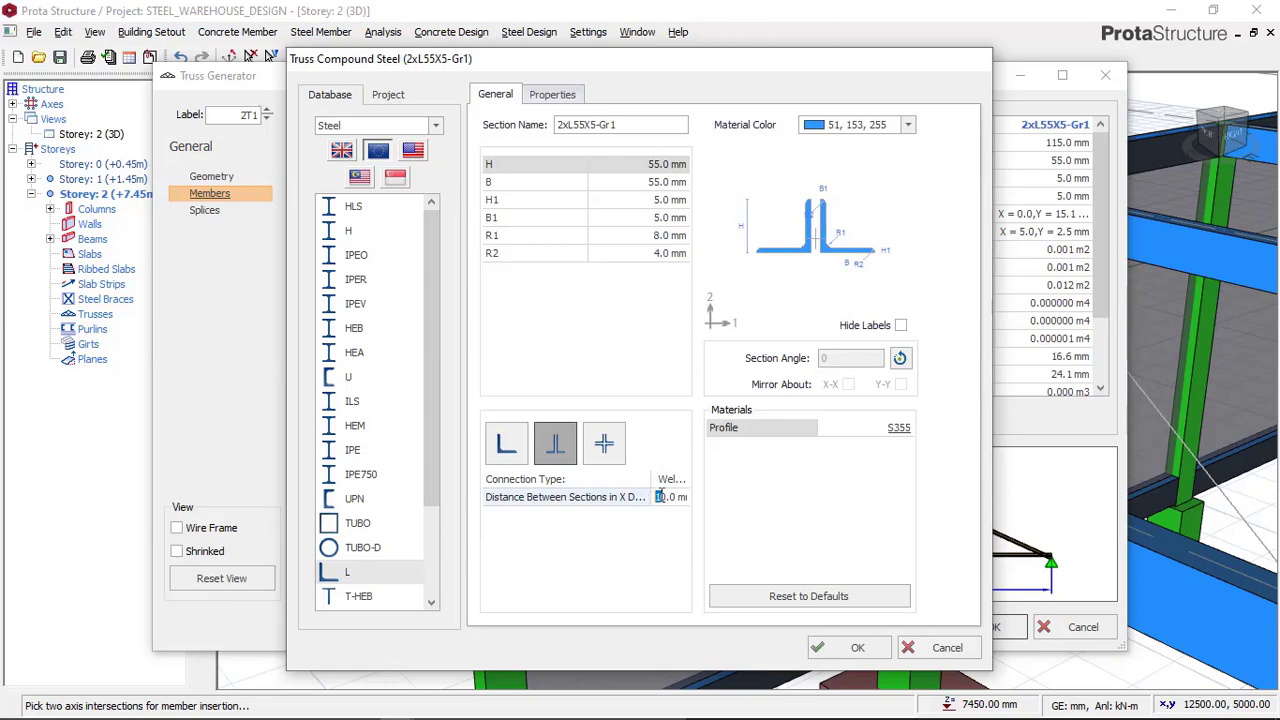
{"action": "type", "text": "8"}
{"action": "left_click", "coordinate": [848, 649]}
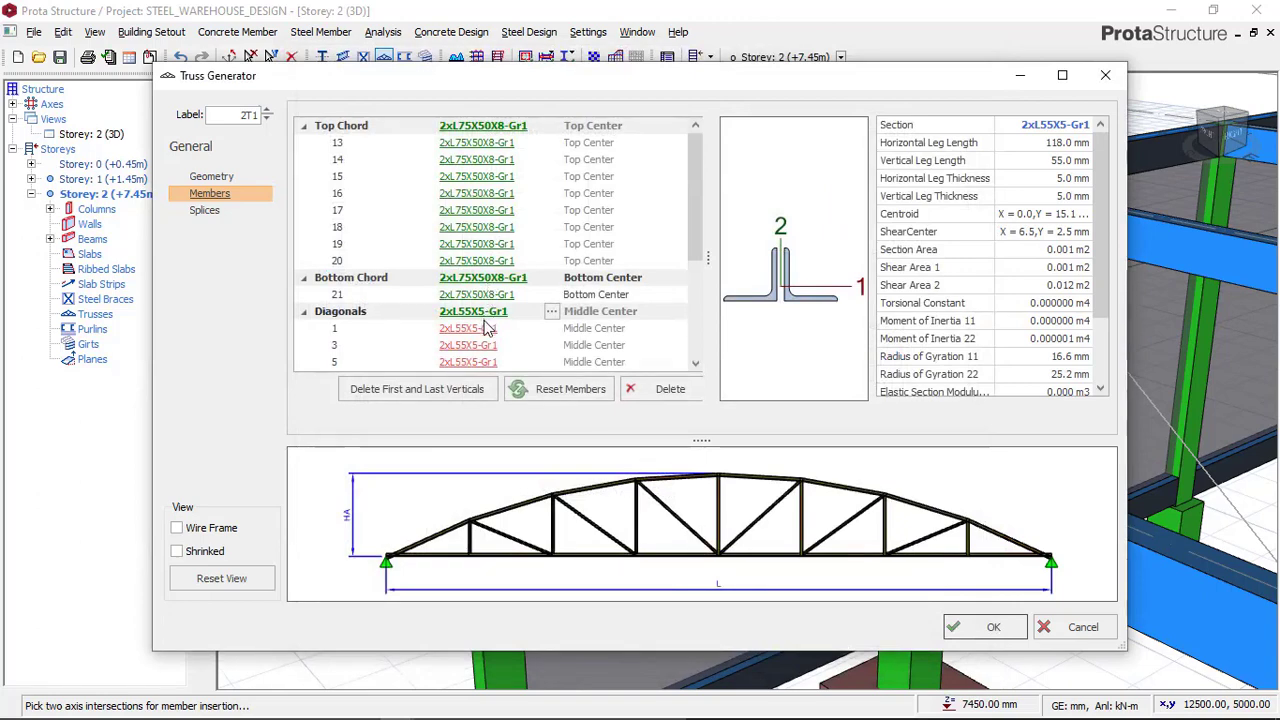
- Change the verticals' profile to the European L55X5 angle in the back-to-back double-angle arrangement
{"action": "scroll", "coordinate": [486, 300], "scroll_direction": "down", "scroll_amount": 1}
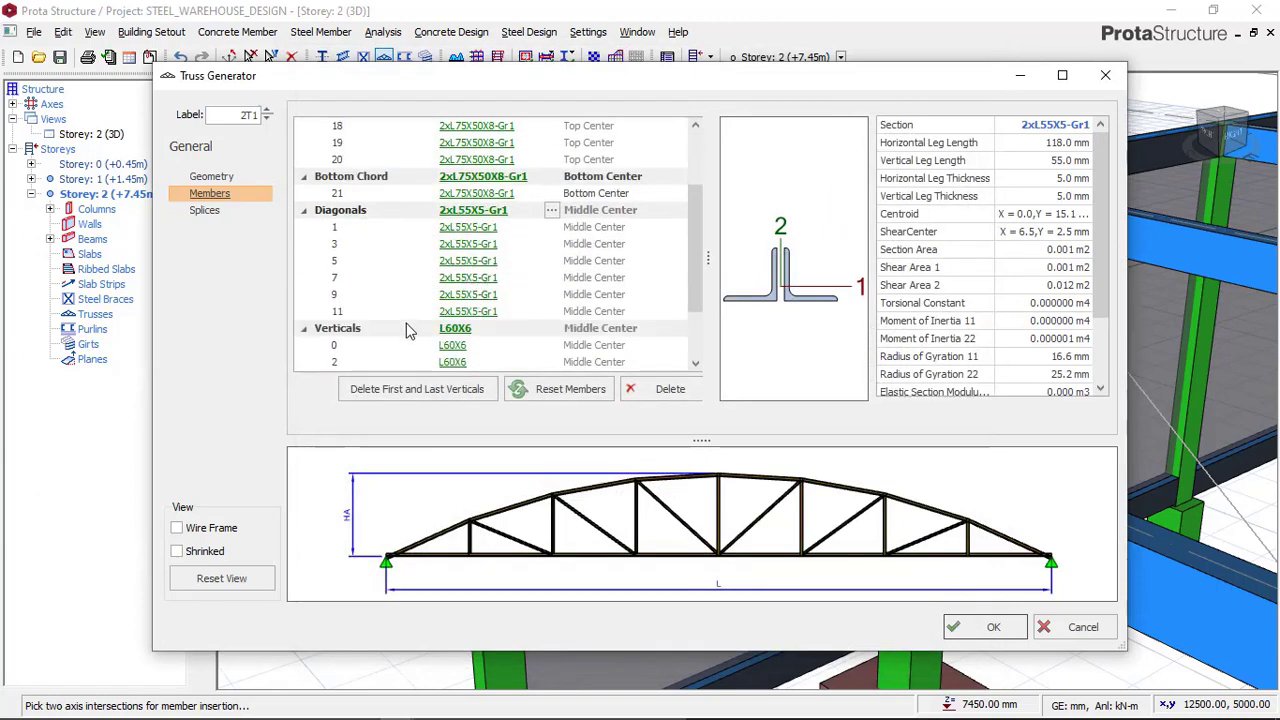
{"action": "scroll", "coordinate": [450, 330], "scroll_direction": "down", "scroll_amount": 1}
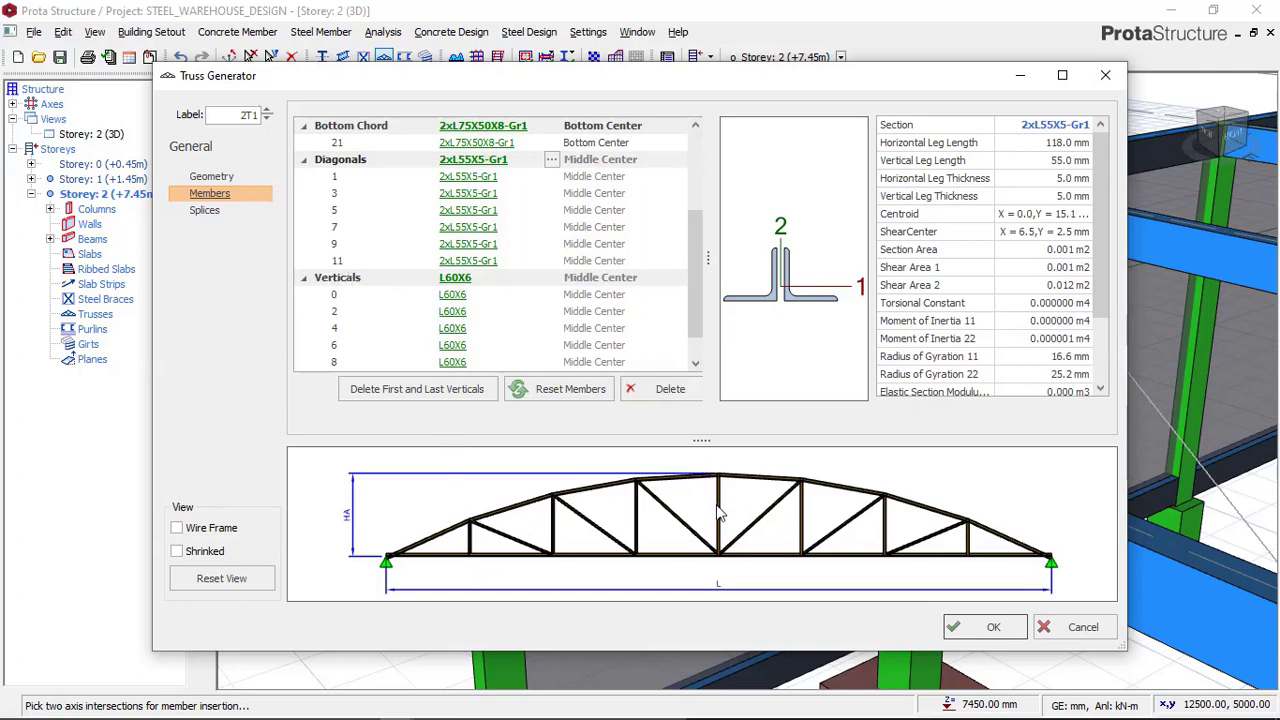
{"action": "left_click", "coordinate": [458, 282]}
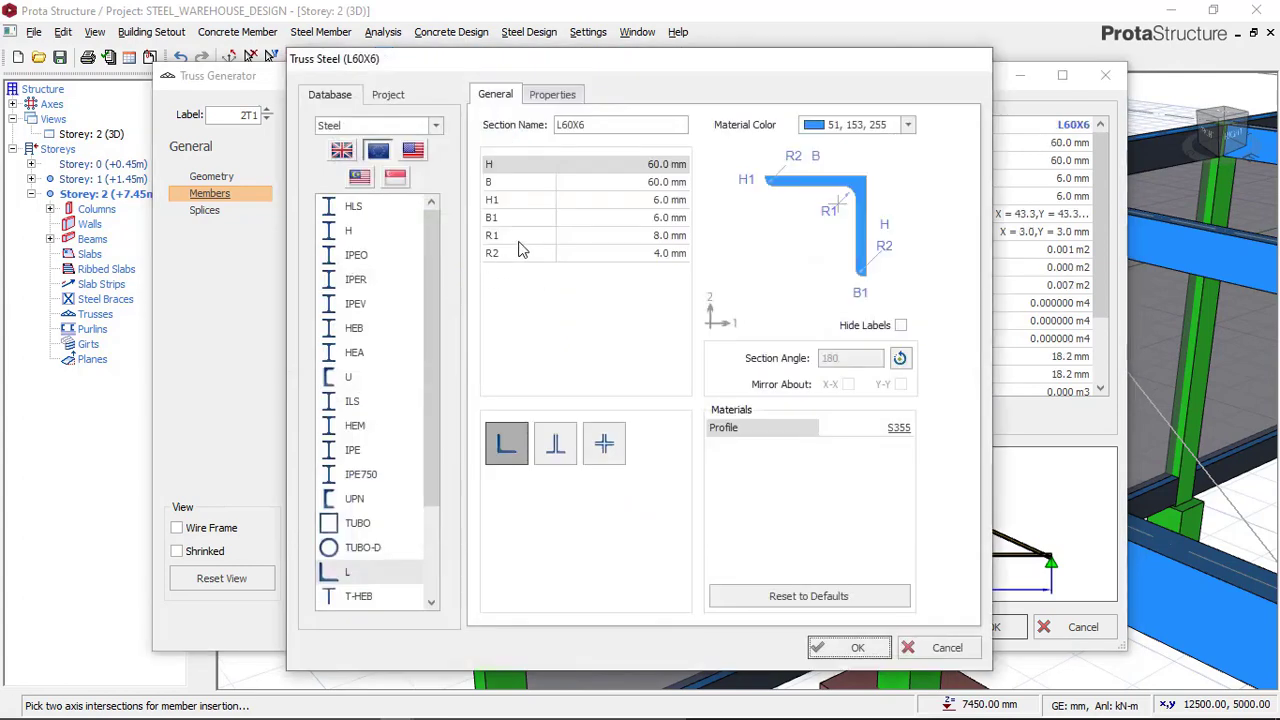
{"action": "left_click", "coordinate": [343, 570]}
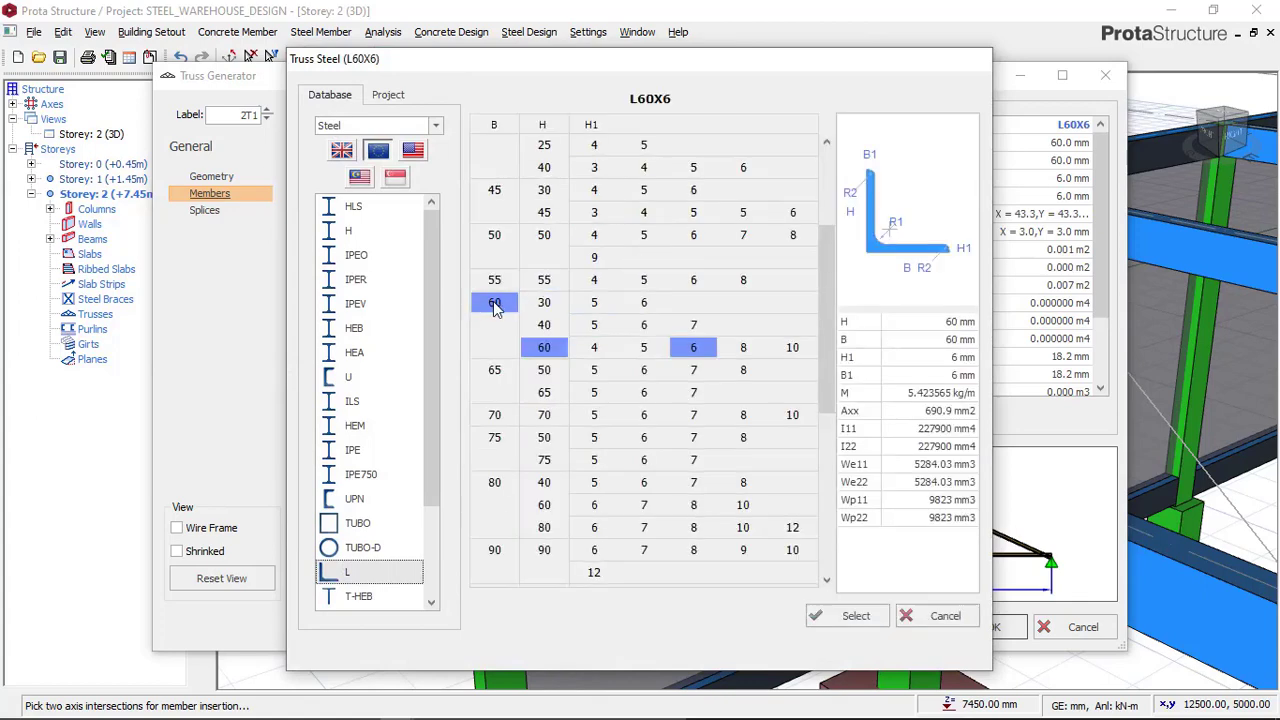
{"action": "left_click", "coordinate": [495, 306]}
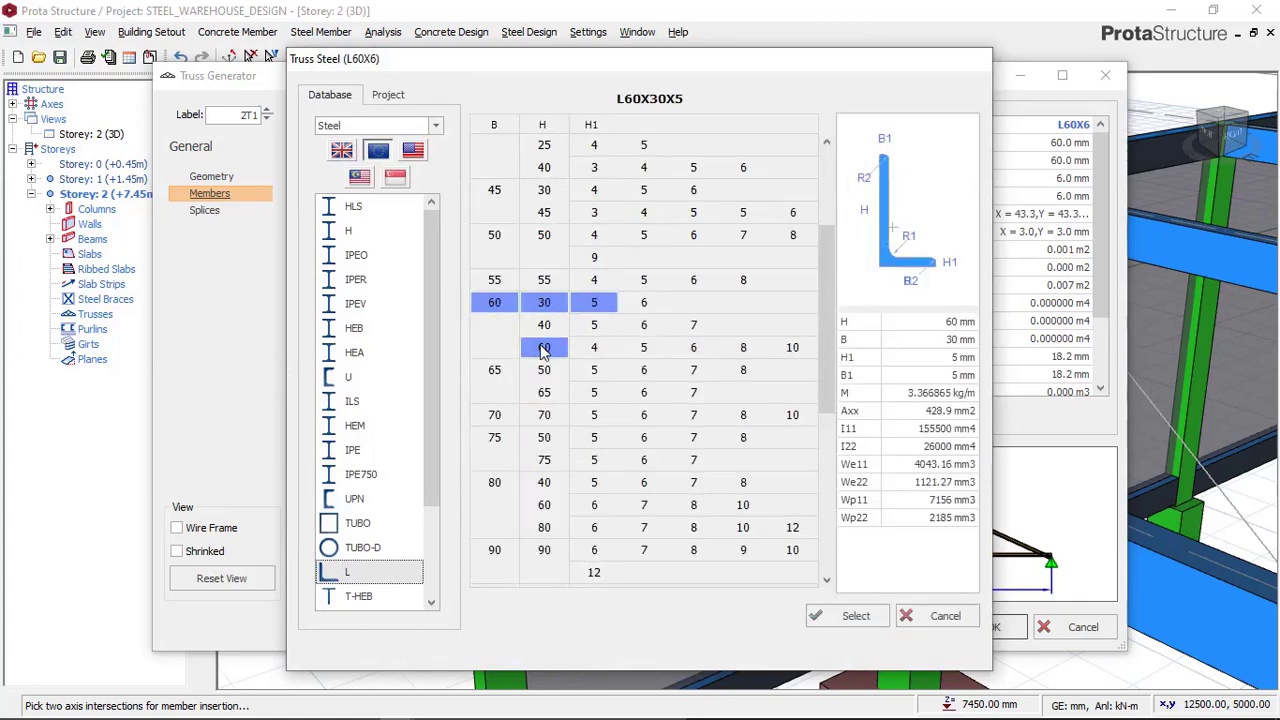
{"action": "left_click", "coordinate": [503, 285]}
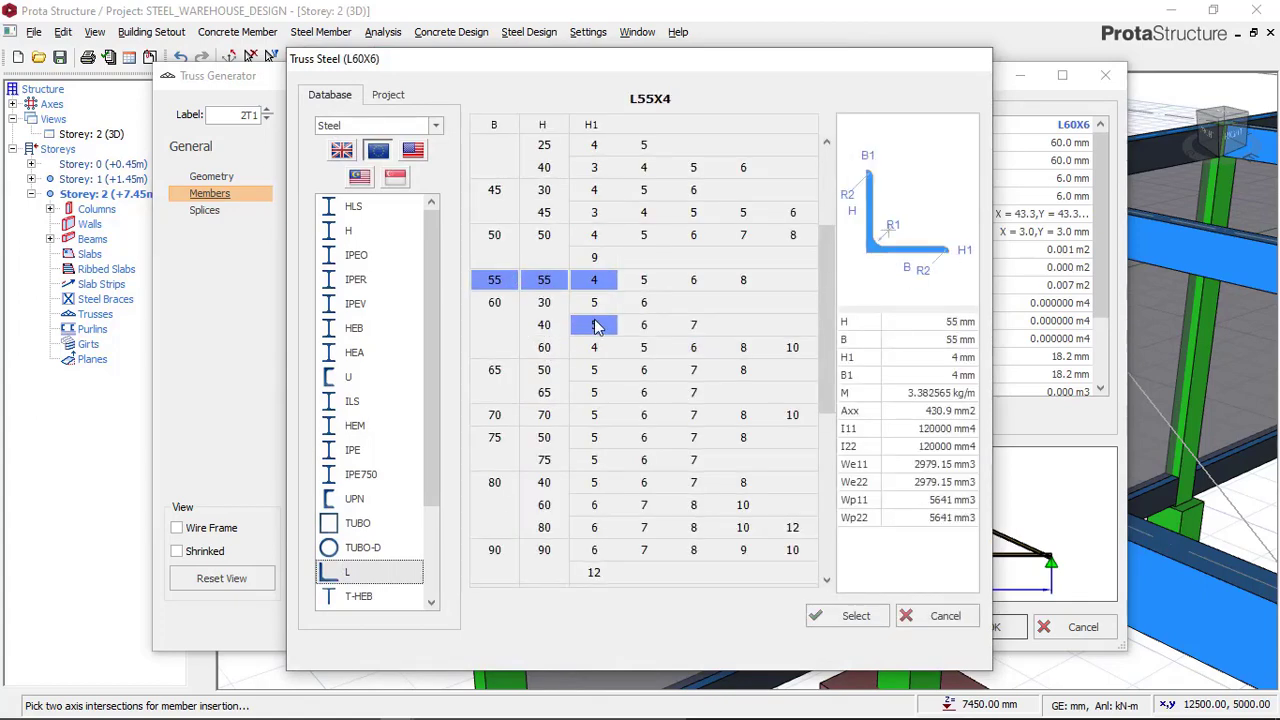
{"action": "left_click", "coordinate": [873, 614]}
{"action": "left_click", "coordinate": [557, 444]}
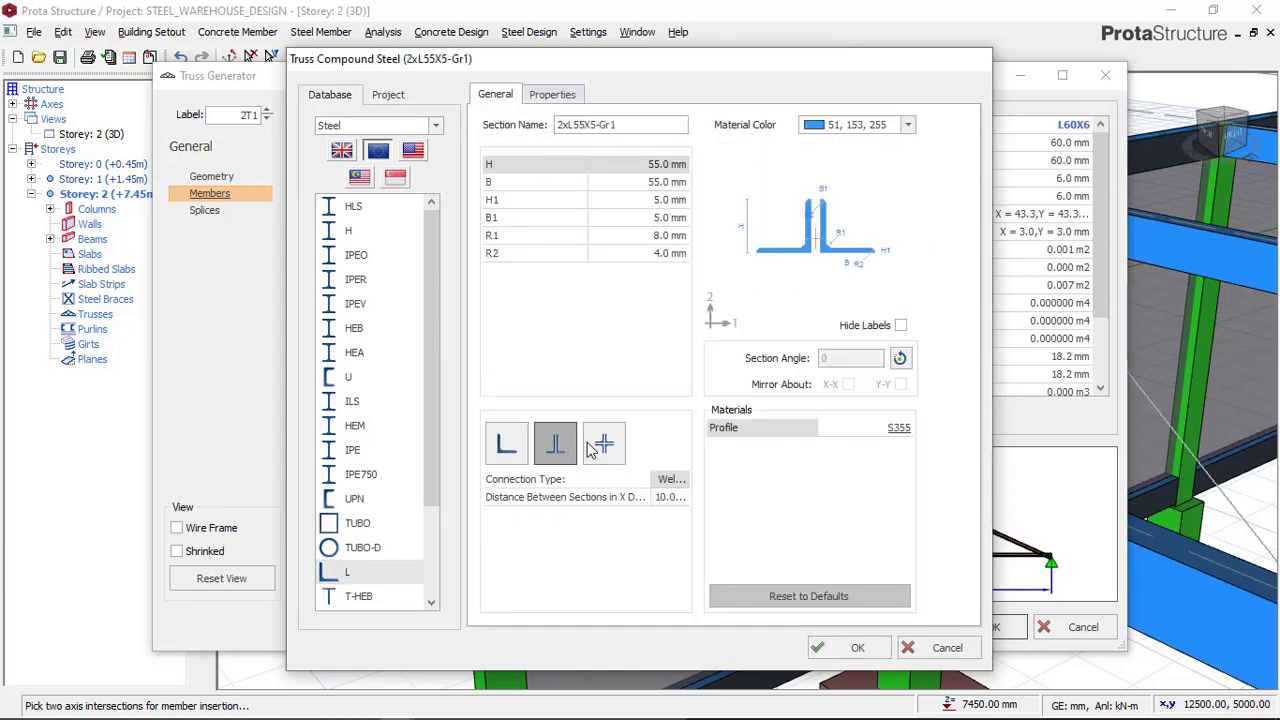
- Set the distance between the verticals' two angles to 8 mm and create the truss
{"action": "left_click", "coordinate": [668, 497]}
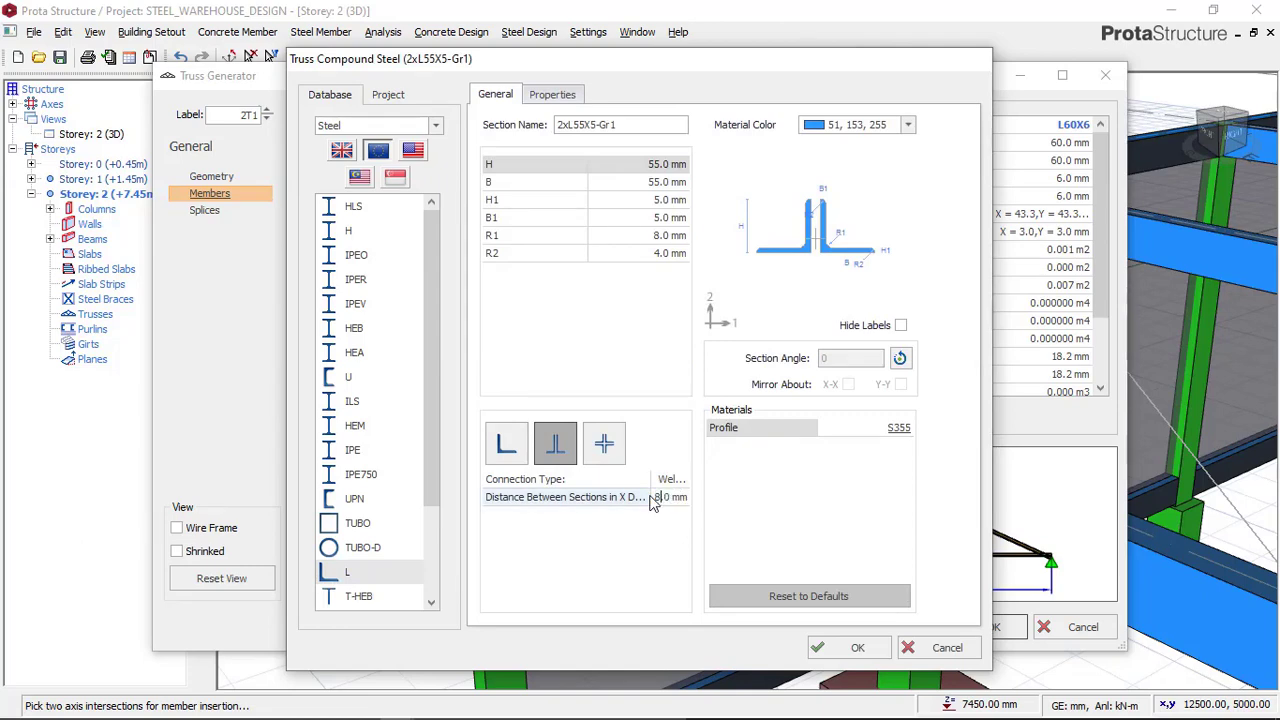
{"action": "left_click", "coordinate": [858, 648]}
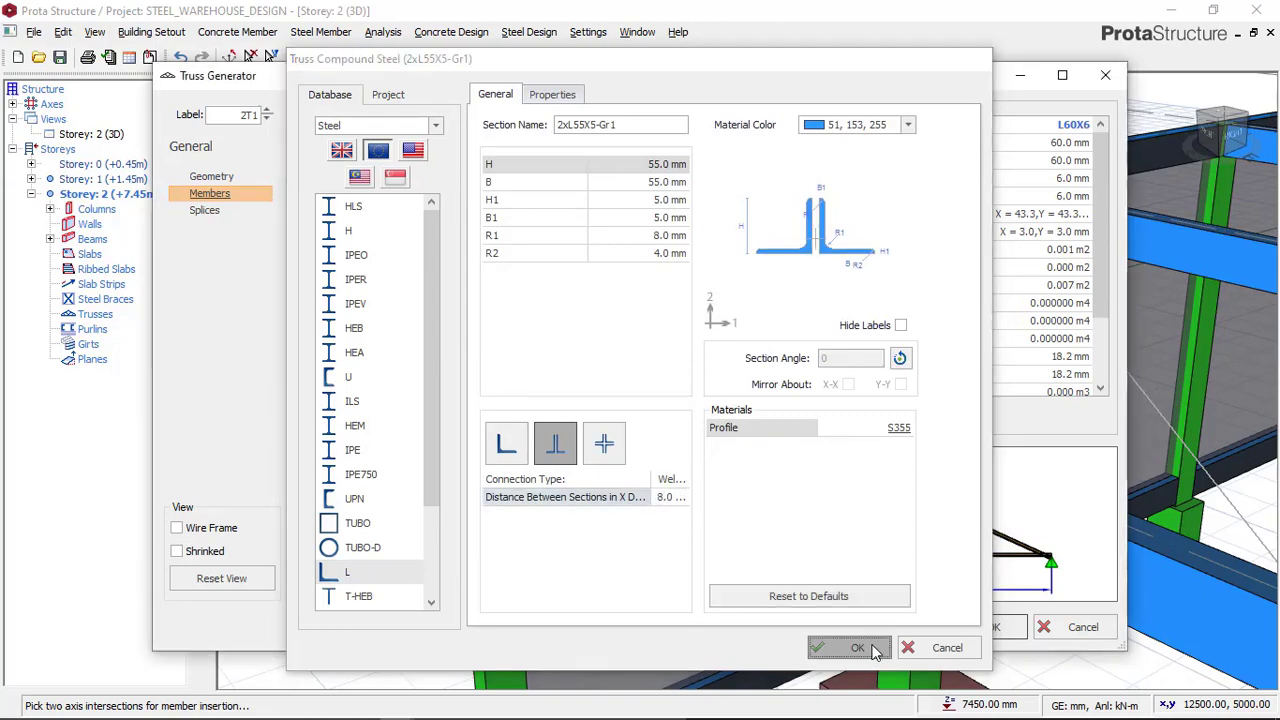
{"action": "scroll", "coordinate": [520, 311], "scroll_direction": "down", "scroll_amount": 1}
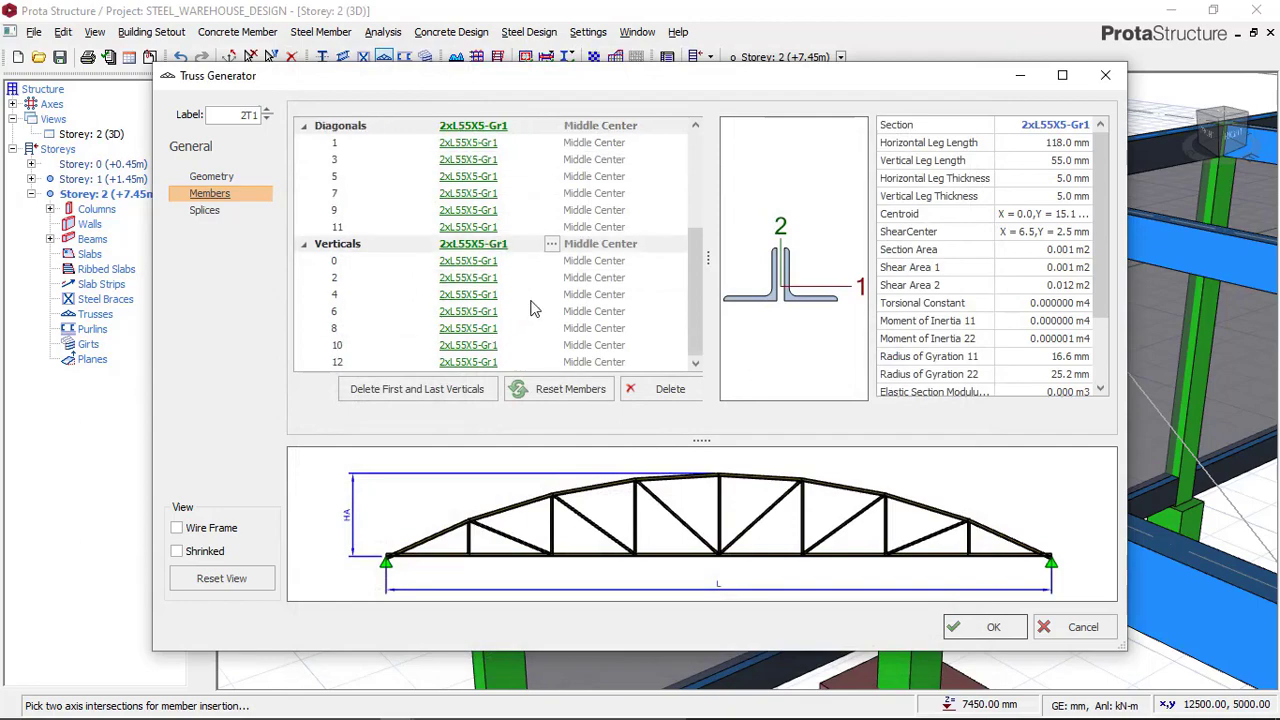
{"action": "left_click", "coordinate": [993, 628]}
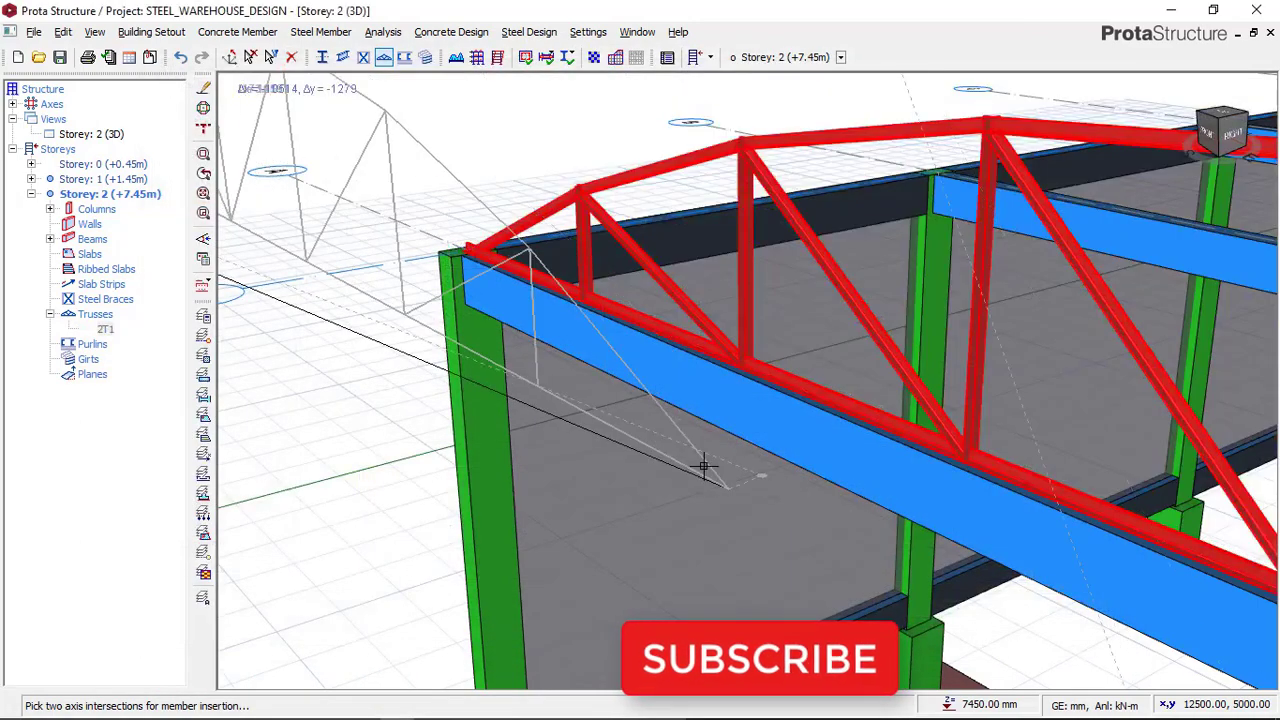
- Place a second arched truss along the second roof beam, 6000 mm from the first truss, snapping to the column's axis intersection
{"action": "middle_click_drag", "start_coordinate": [703, 465], "coordinate": [813, 221]}
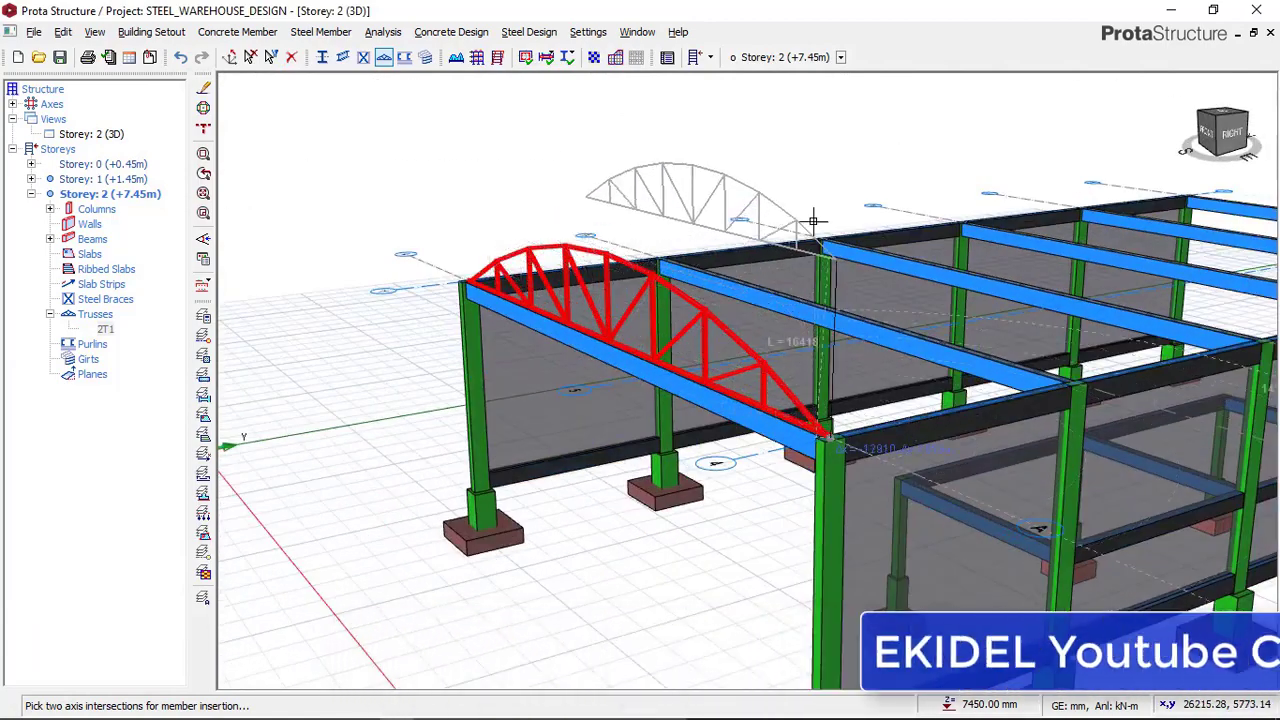
{"action": "scroll", "coordinate": [1063, 355], "scroll_direction": "up", "scroll_amount": 2}
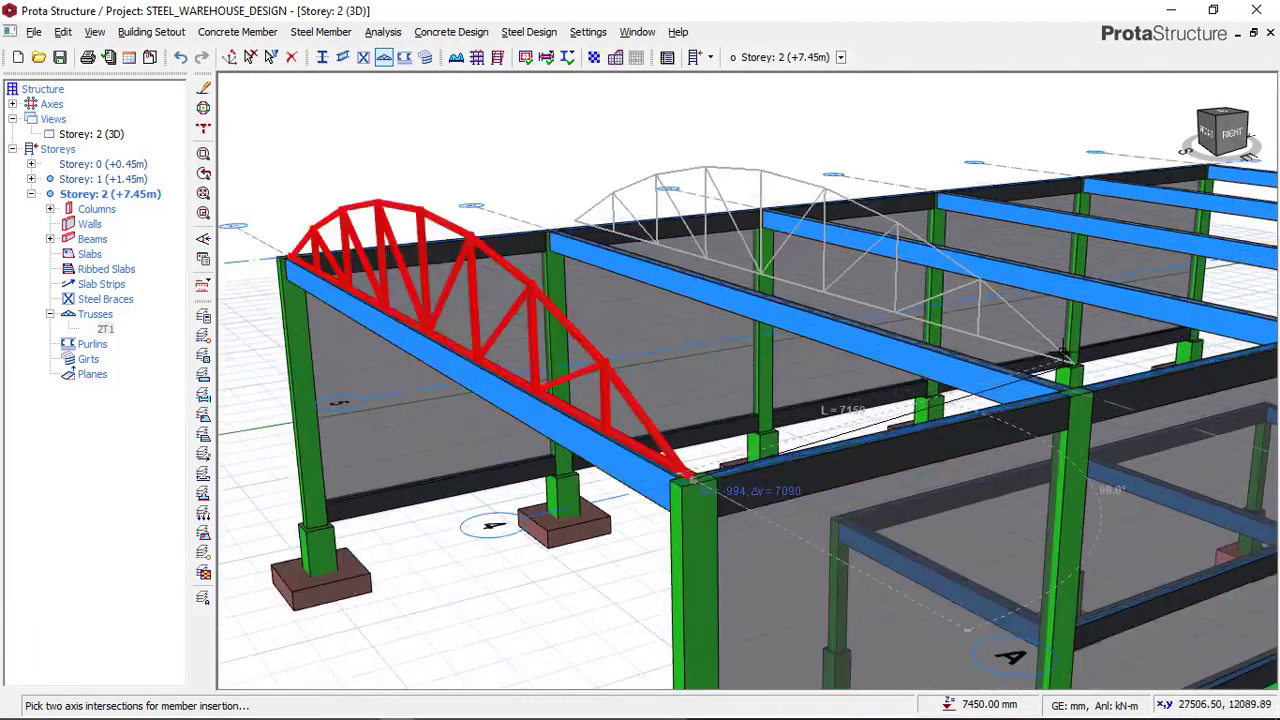
{"action": "scroll", "coordinate": [1063, 355], "scroll_direction": "up", "scroll_amount": 2}
{"action": "scroll", "coordinate": [766, 260], "scroll_direction": "down", "scroll_amount": 2}
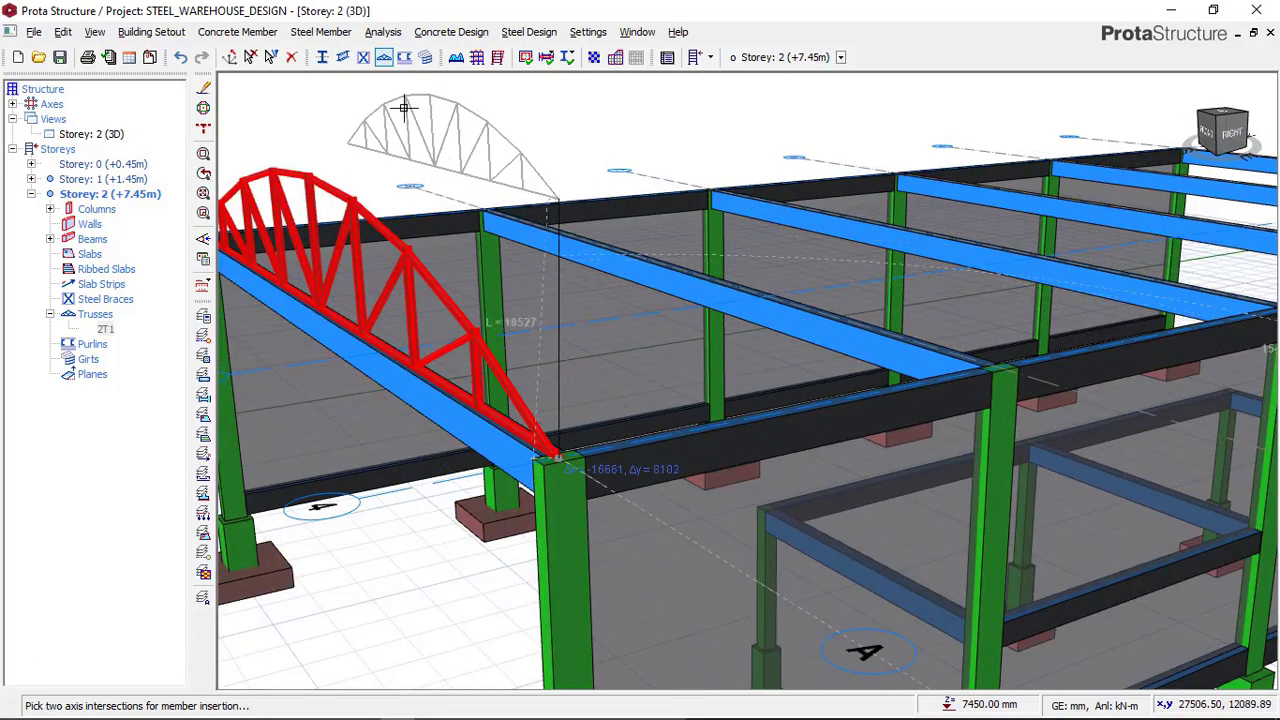
{"action": "scroll", "coordinate": [964, 386], "scroll_direction": "up", "scroll_amount": 4}
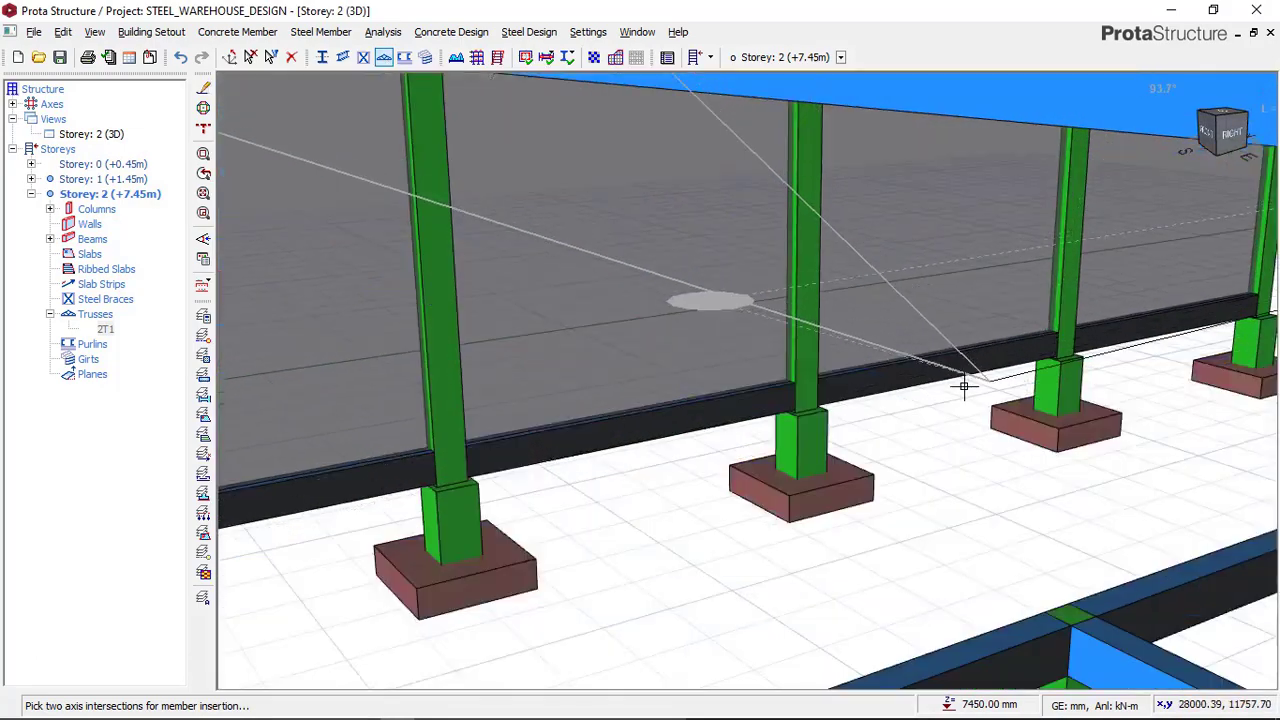
{"action": "scroll", "coordinate": [964, 386], "scroll_direction": "down", "scroll_amount": 4}
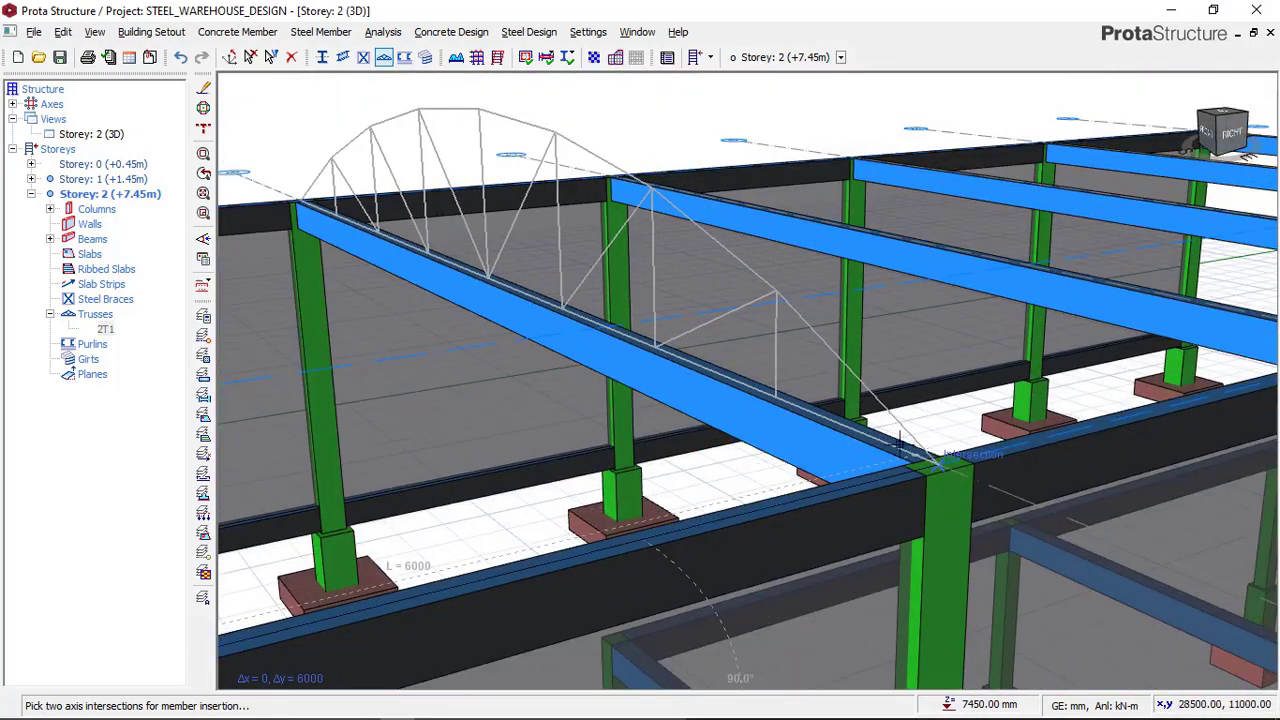
{"action": "left_click", "coordinate": [608, 347]}
{"action": "scroll", "coordinate": [608, 400], "scroll_direction": "down", "scroll_amount": 4}
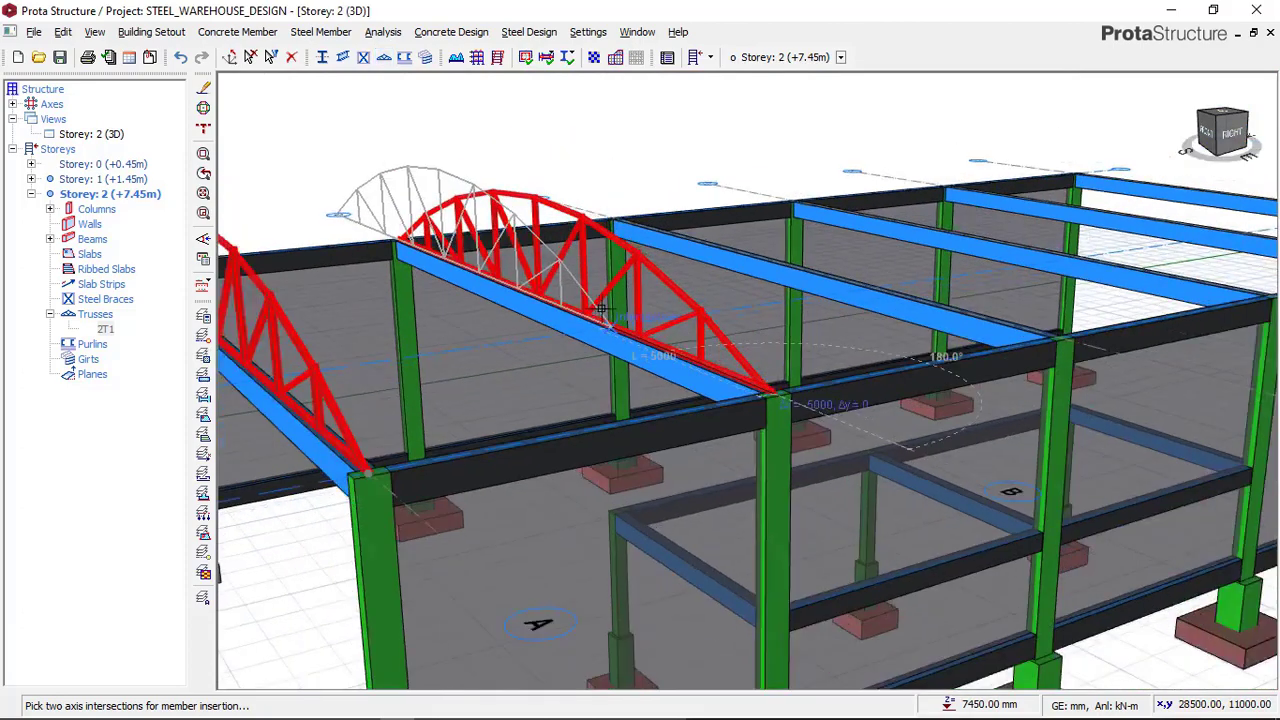
- Place the third arched truss along the third roof beam, snapping its end to the axis intersection at the column
{"action": "scroll", "coordinate": [950, 298], "scroll_direction": "up", "scroll_amount": 3}
{"action": "scroll", "coordinate": [971, 343], "scroll_direction": "up", "scroll_amount": 4}
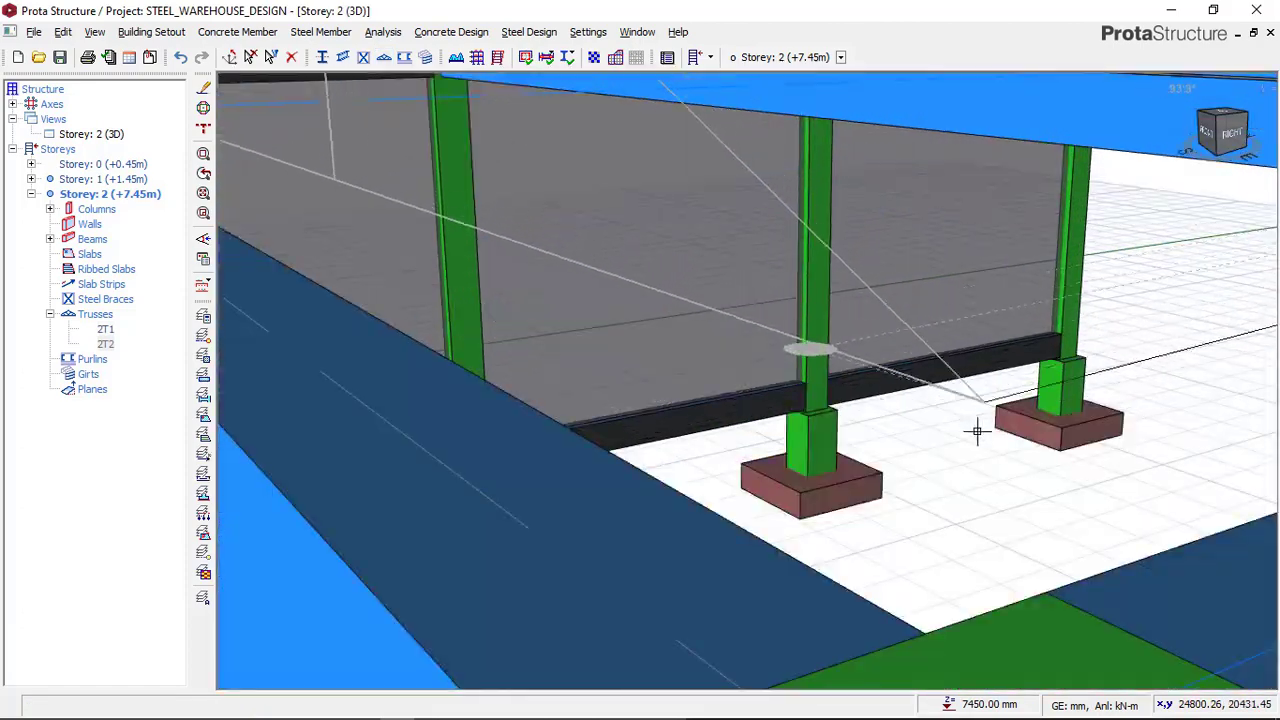
{"action": "scroll", "coordinate": [977, 414], "scroll_direction": "down", "scroll_amount": 4}
{"action": "left_click", "coordinate": [978, 452]}
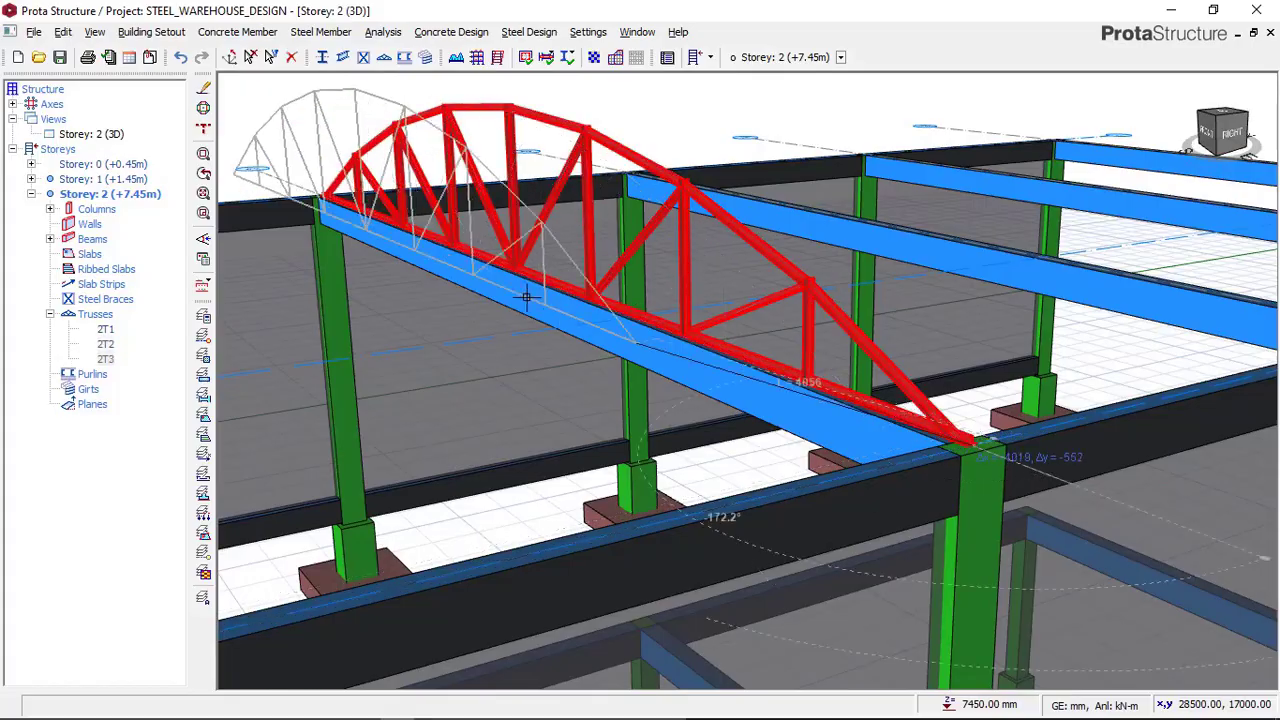
- Place the fourth arched truss along the fourth roof beam, at the axis intersection above its column
{"action": "scroll", "coordinate": [960, 440], "scroll_direction": "down", "scroll_amount": 5}
{"action": "middle_click_drag", "start_coordinate": [508, 612], "coordinate": [790, 325]}
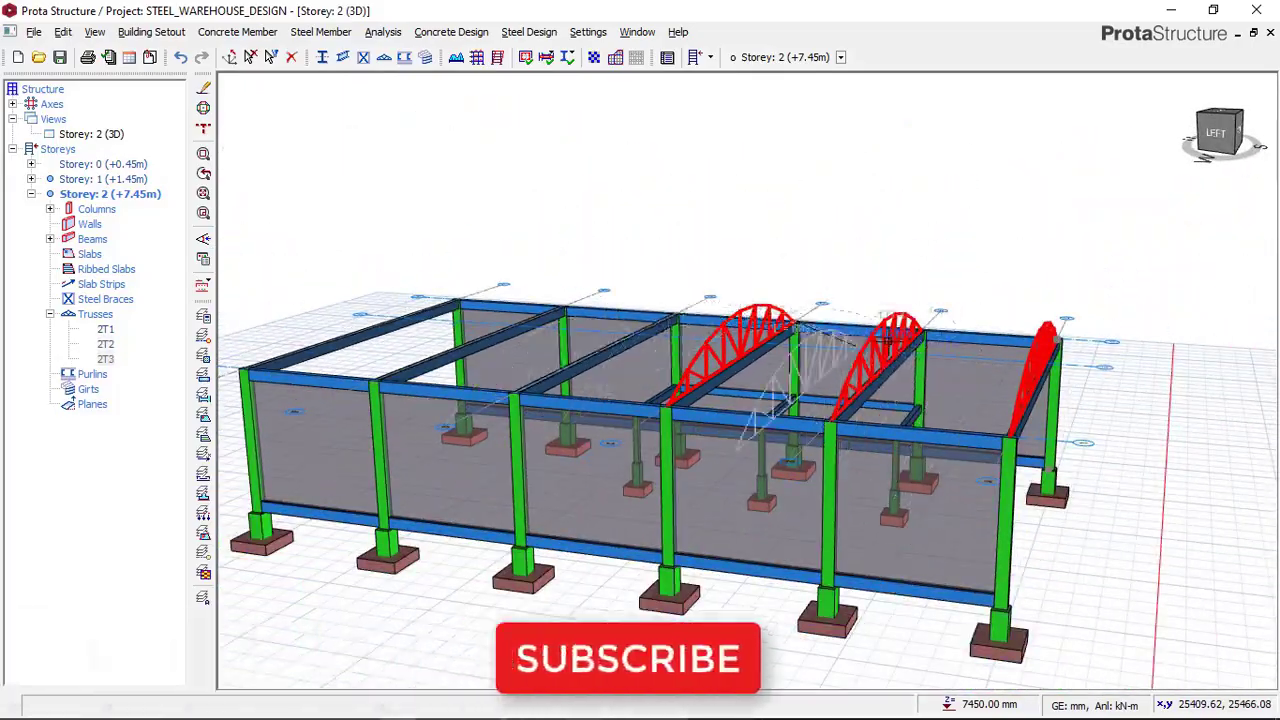
{"action": "mouse_move", "coordinate": [930, 360]}
{"action": "middle_mouse_down"}
{"action": "mouse_move", "coordinate": [737, 354]}
{"action": "mouse_move", "coordinate": [942, 366]}
{"action": "middle_mouse_up"}
{"action": "scroll", "coordinate": [940, 365], "scroll_direction": "down", "scroll_amount": 1}
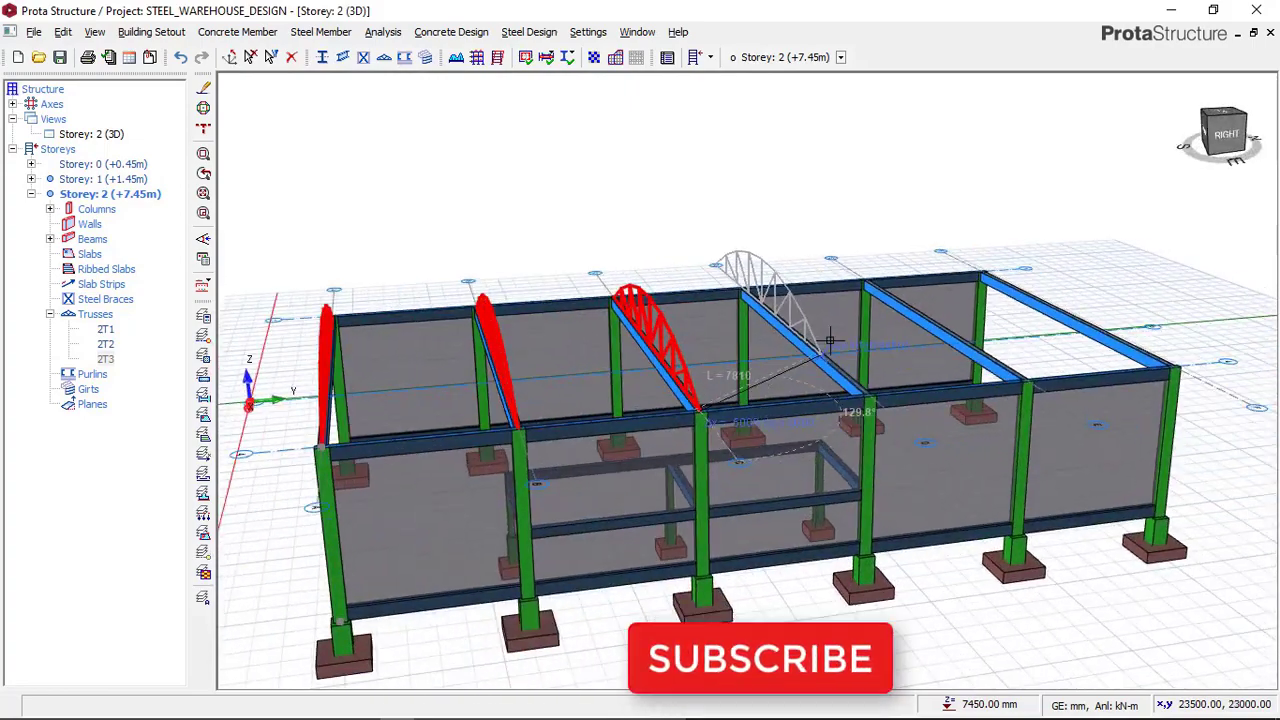
{"action": "scroll", "coordinate": [865, 428], "scroll_direction": "up", "scroll_amount": 6}
{"action": "left_click", "coordinate": [865, 428]}
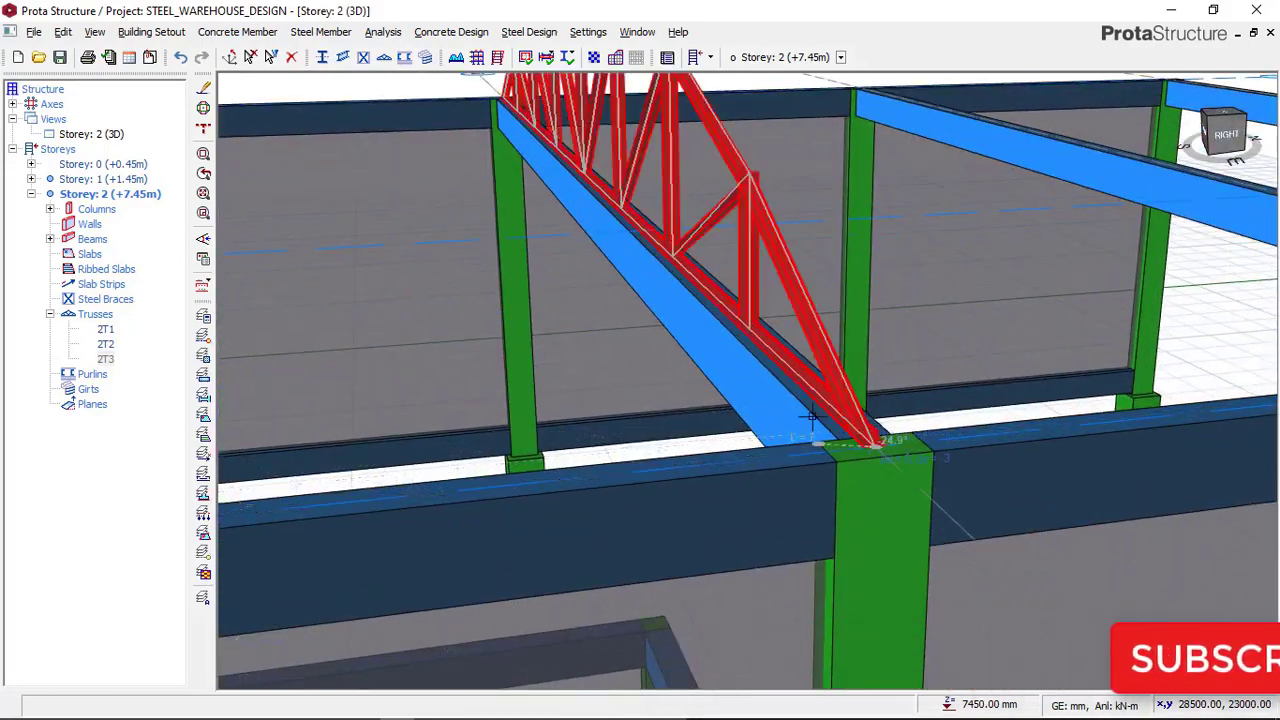
- Place the fifth arched truss along the fifth roof beam, 6000 mm from the fourth truss
{"action": "scroll", "coordinate": [865, 428], "scroll_direction": "down", "scroll_amount": 5}
{"action": "scroll", "coordinate": [929, 357], "scroll_direction": "up", "scroll_amount": 3}
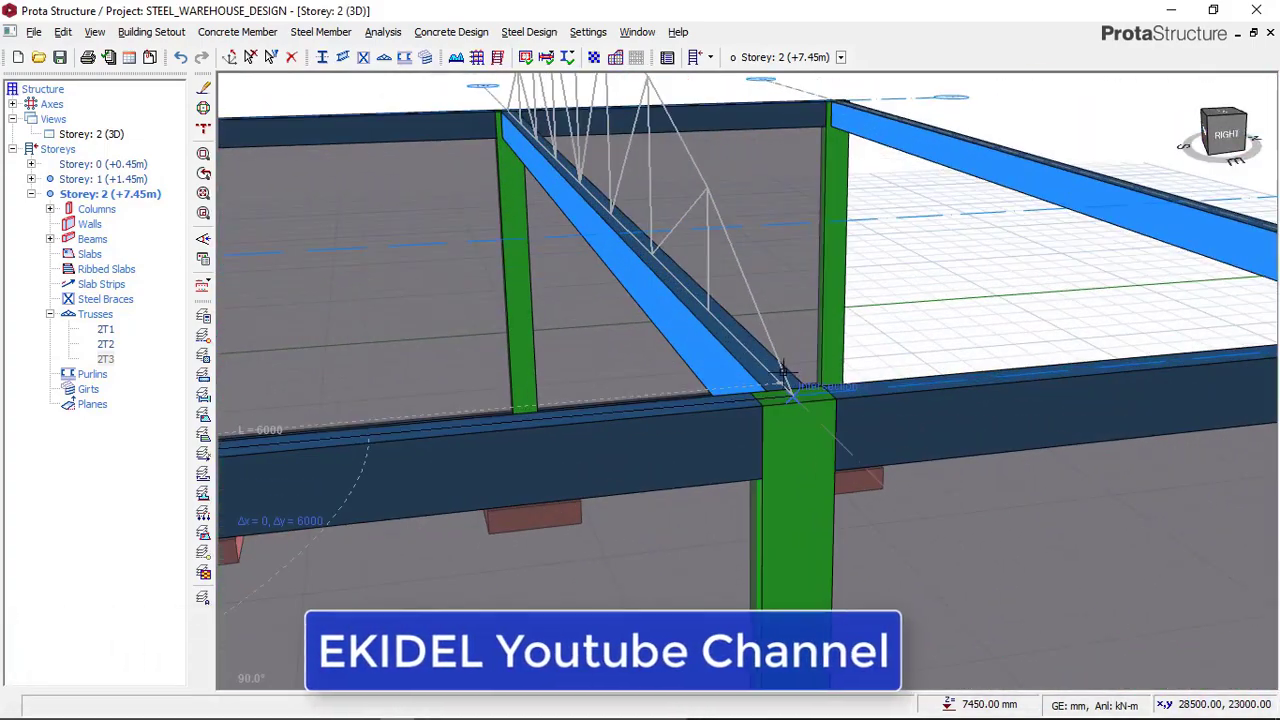
{"action": "left_click", "coordinate": [782, 396]}
- Place the sixth arched truss along the last roof beam at the far end of the warehouse
{"action": "scroll", "coordinate": [782, 396], "scroll_direction": "down", "scroll_amount": 4}
{"action": "scroll", "coordinate": [1053, 325], "scroll_direction": "up", "scroll_amount": 3}
{"action": "scroll", "coordinate": [1053, 325], "scroll_direction": "up", "scroll_amount": 1}
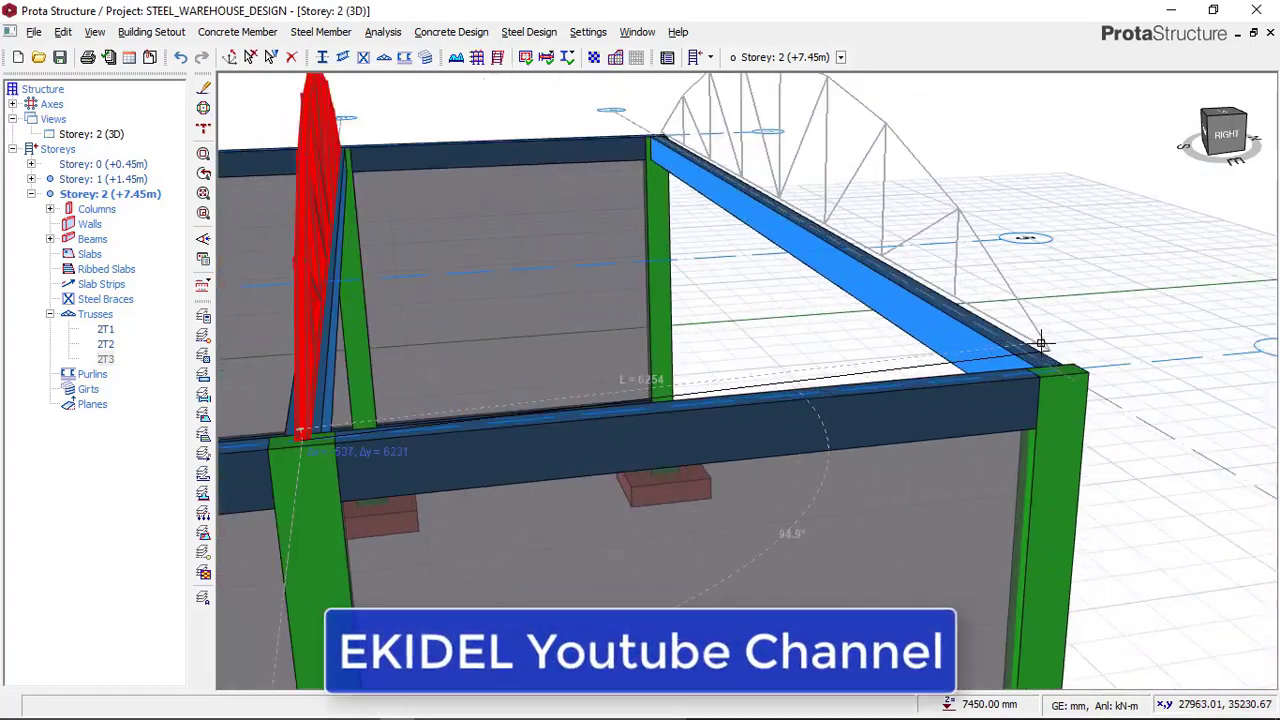
{"action": "left_click", "coordinate": [1053, 335]}
{"action": "scroll", "coordinate": [1053, 335], "scroll_direction": "down", "scroll_amount": 4}
{"action": "scroll", "coordinate": [985, 305], "scroll_direction": "up", "scroll_amount": 2}
{"action": "left_click", "coordinate": [985, 305]}
{"action": "scroll", "coordinate": [985, 305], "scroll_direction": "down", "scroll_amount": 4}
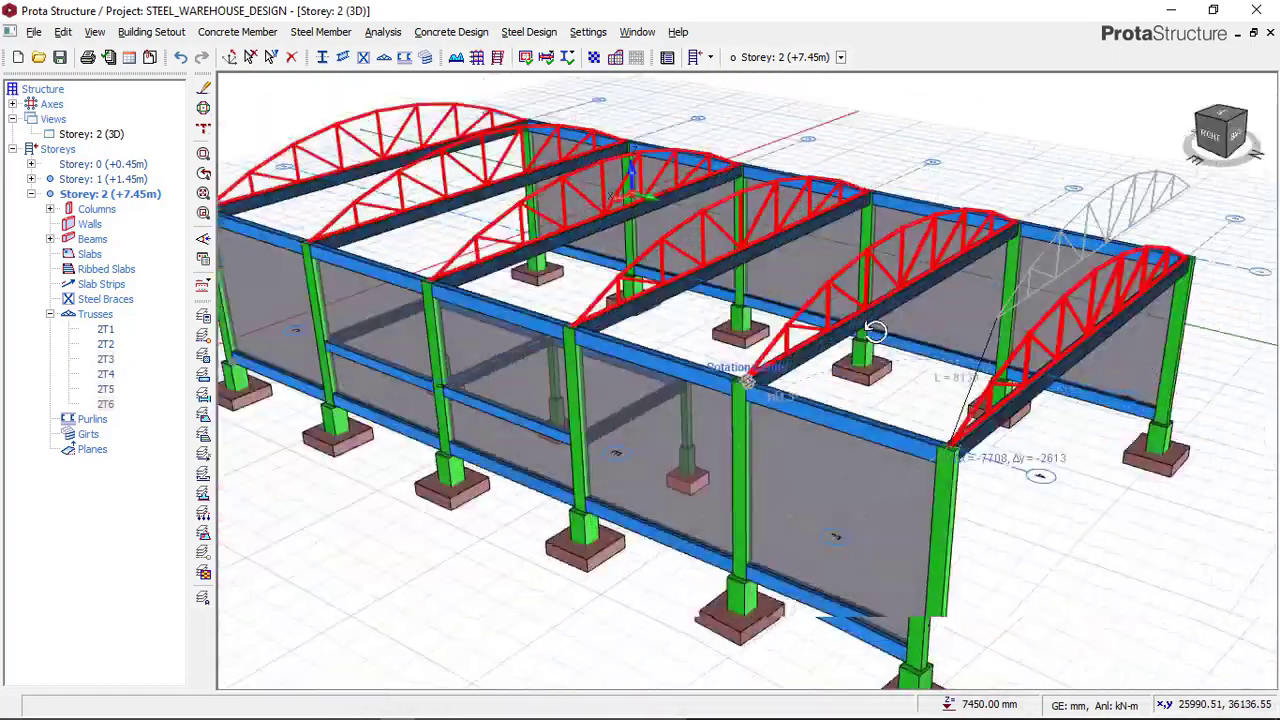
- Deselect all the placed trusses on Storey 2
{"action": "middle_click_drag", "start_coordinate": [985, 305], "coordinate": [860, 306]}
{"action": "scroll", "coordinate": [782, 310], "scroll_direction": "up", "scroll_amount": 3}
{"action": "middle_click_drag", "start_coordinate": [782, 311], "coordinate": [918, 317]}
{"action": "scroll", "coordinate": [918, 317], "scroll_direction": "down", "scroll_amount": 4}
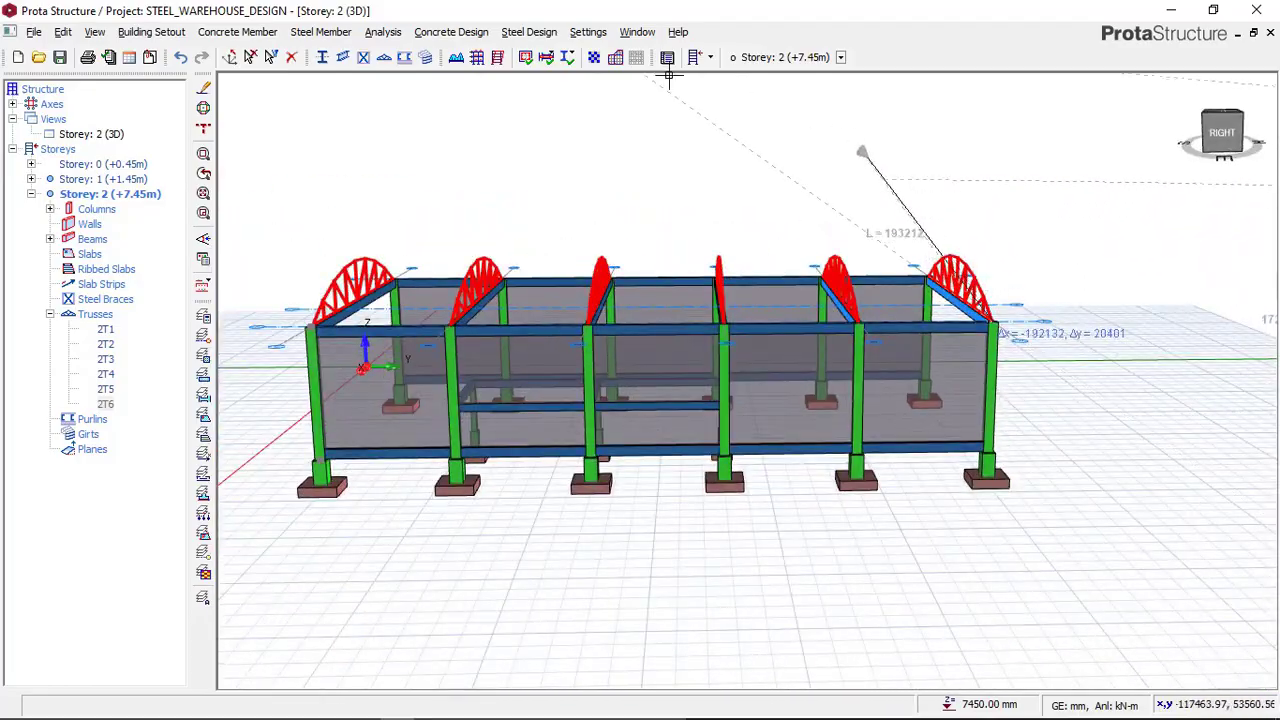
{"action": "left_click", "coordinate": [270, 57]}
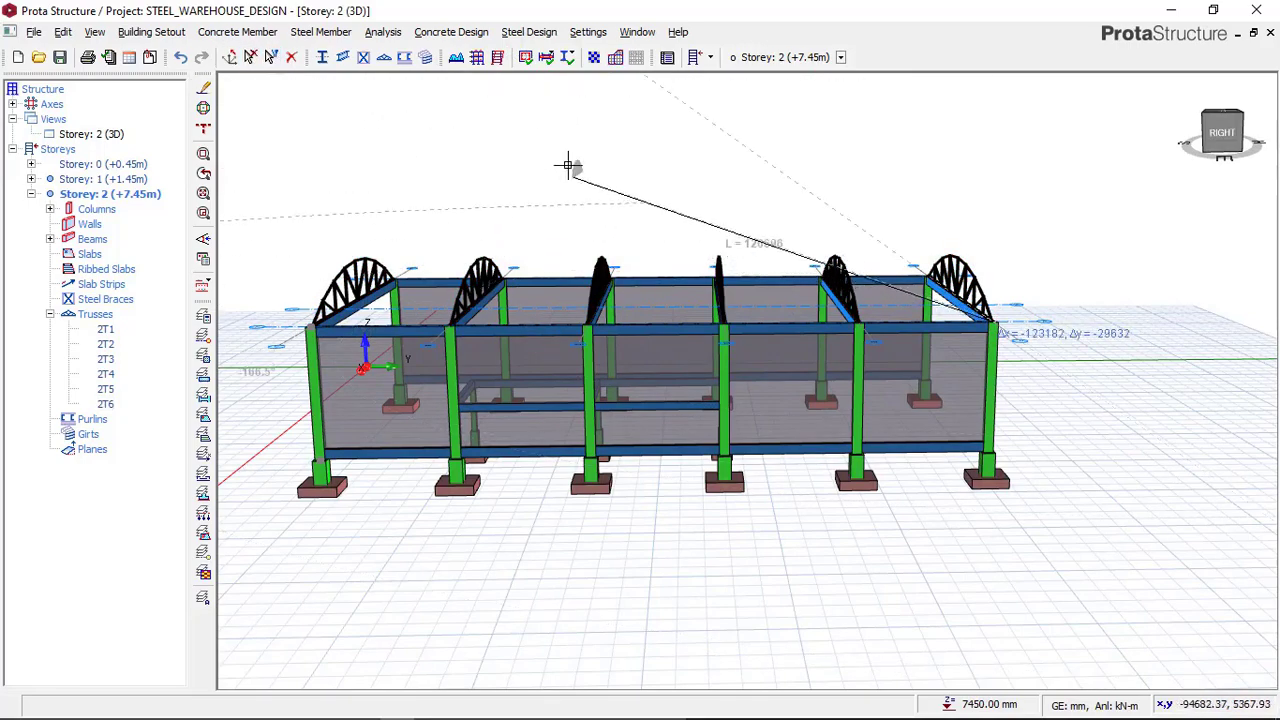
- Examine the six arched trusses and their seating on the roof beams and columns from several sides of the warehouse
{"action": "scroll", "coordinate": [700, 220], "scroll_direction": "down", "scroll_amount": 5}
{"action": "middle_click_drag", "start_coordinate": [640, 194], "coordinate": [630, 252]}
{"action": "scroll", "coordinate": [628, 280], "scroll_direction": "up", "scroll_amount": 5}
{"action": "scroll", "coordinate": [628, 280], "scroll_direction": "down", "scroll_amount": 3}
{"action": "scroll", "coordinate": [675, 275], "scroll_direction": "up", "scroll_amount": 3}
{"action": "scroll", "coordinate": [697, 273], "scroll_direction": "down", "scroll_amount": 3}
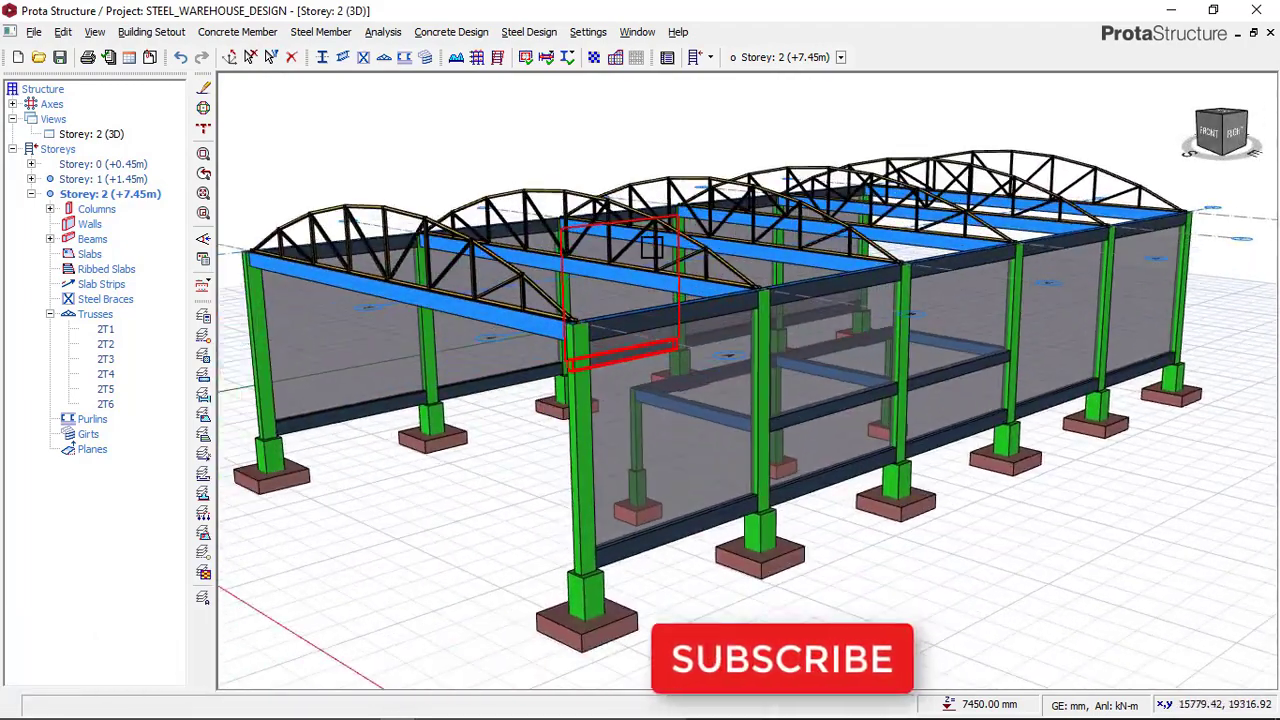
{"action": "scroll", "coordinate": [625, 250], "scroll_direction": "up", "scroll_amount": 2}
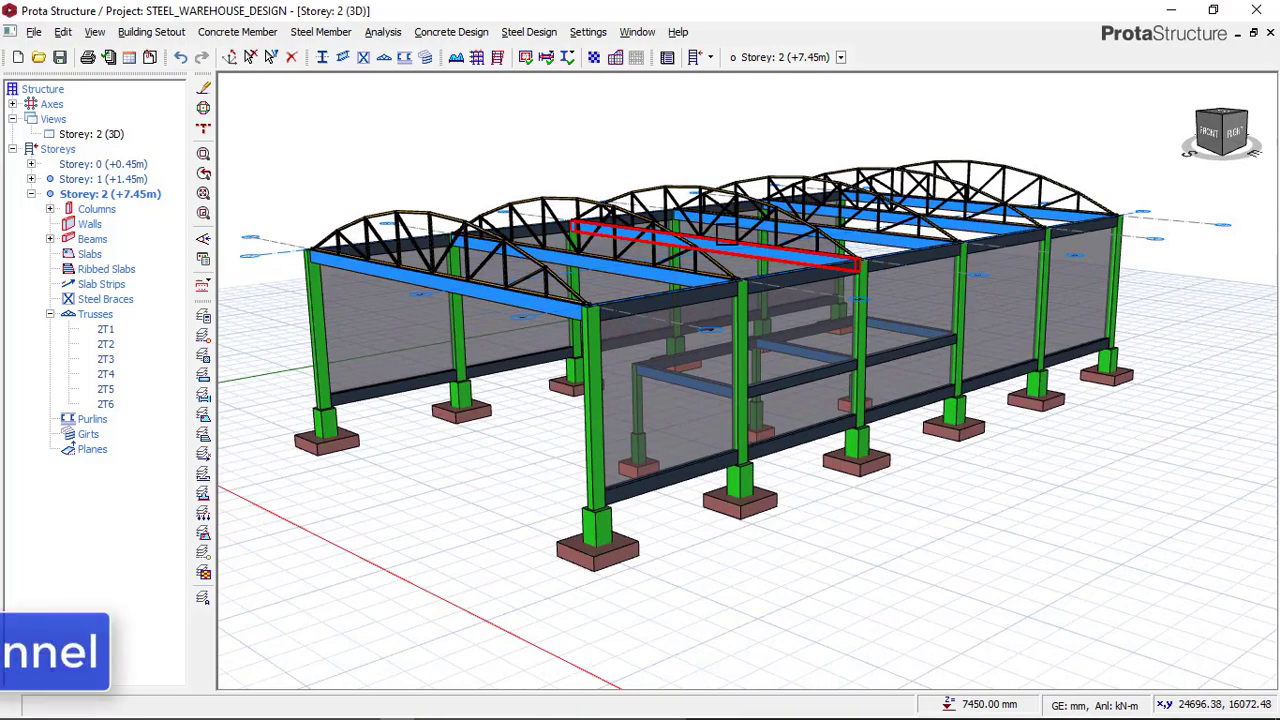
{"action": "scroll", "coordinate": [640, 330], "scroll_direction": "up", "scroll_amount": 2}
{"action": "scroll", "coordinate": [846, 420], "scroll_direction": "down", "scroll_amount": 4}
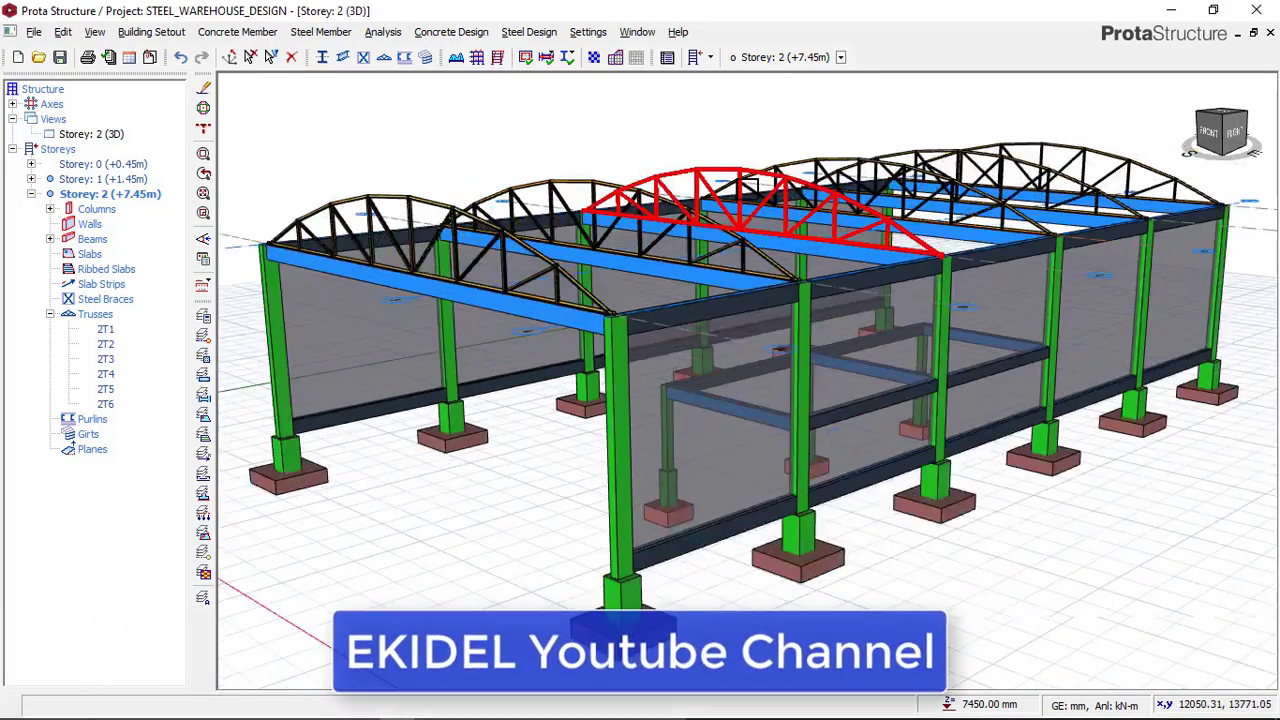
{"action": "middle_click_drag", "start_coordinate": [846, 420], "coordinate": [700, 240]}
{"action": "scroll", "coordinate": [700, 240], "scroll_direction": "up", "scroll_amount": 1}
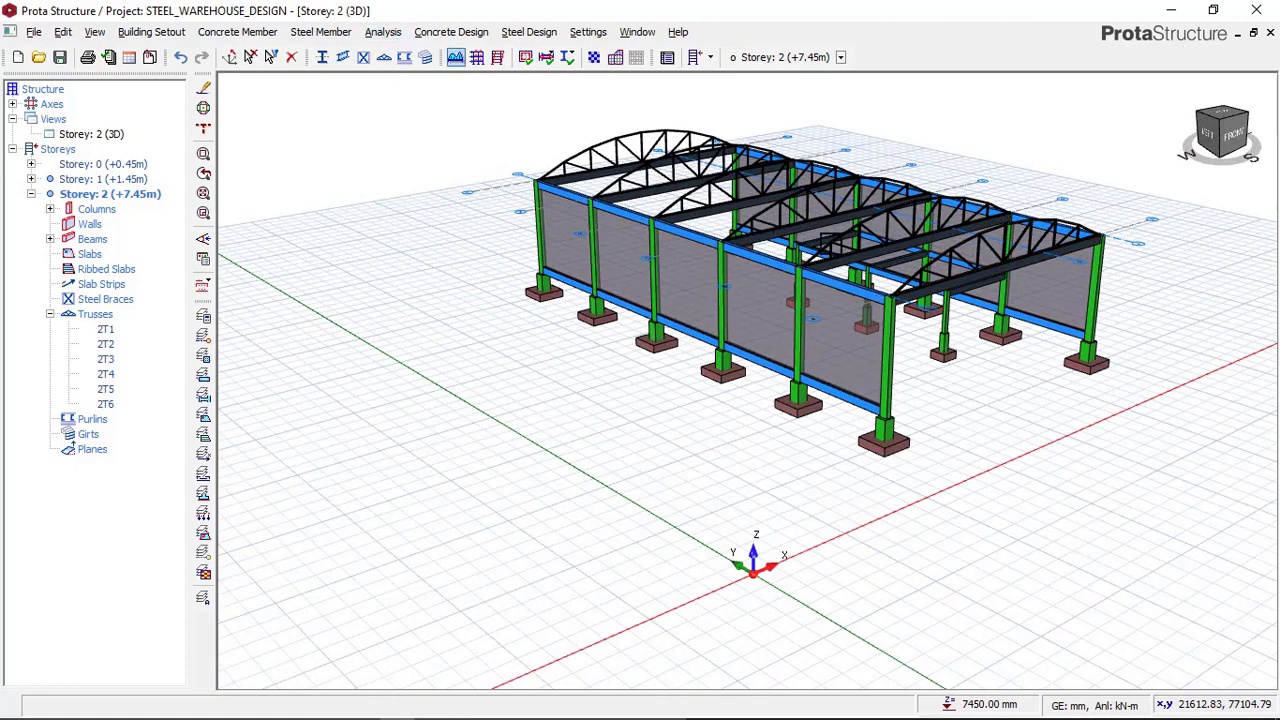
{"action": "middle_click_drag", "start_coordinate": [950, 191], "coordinate": [950, 250]}
{"action": "scroll", "coordinate": [950, 250], "scroll_direction": "down", "scroll_amount": 1}
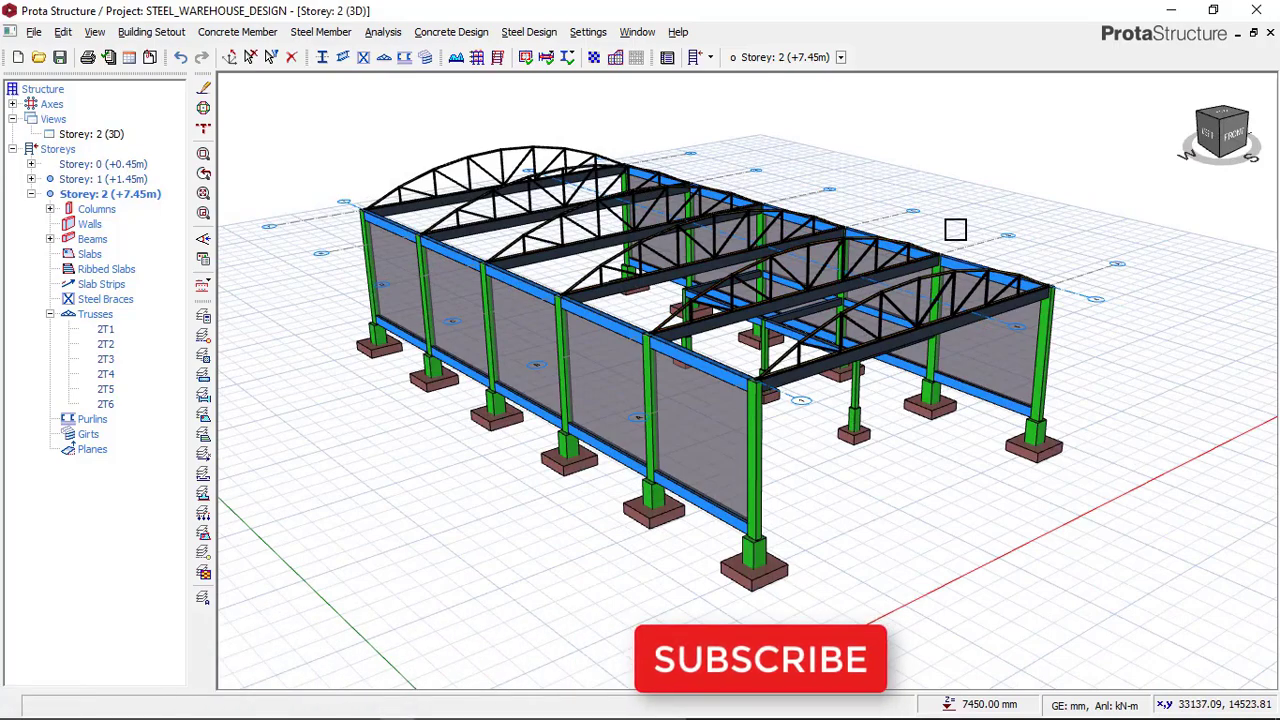
{"action": "scroll", "coordinate": [923, 216], "scroll_direction": "down", "scroll_amount": 2}
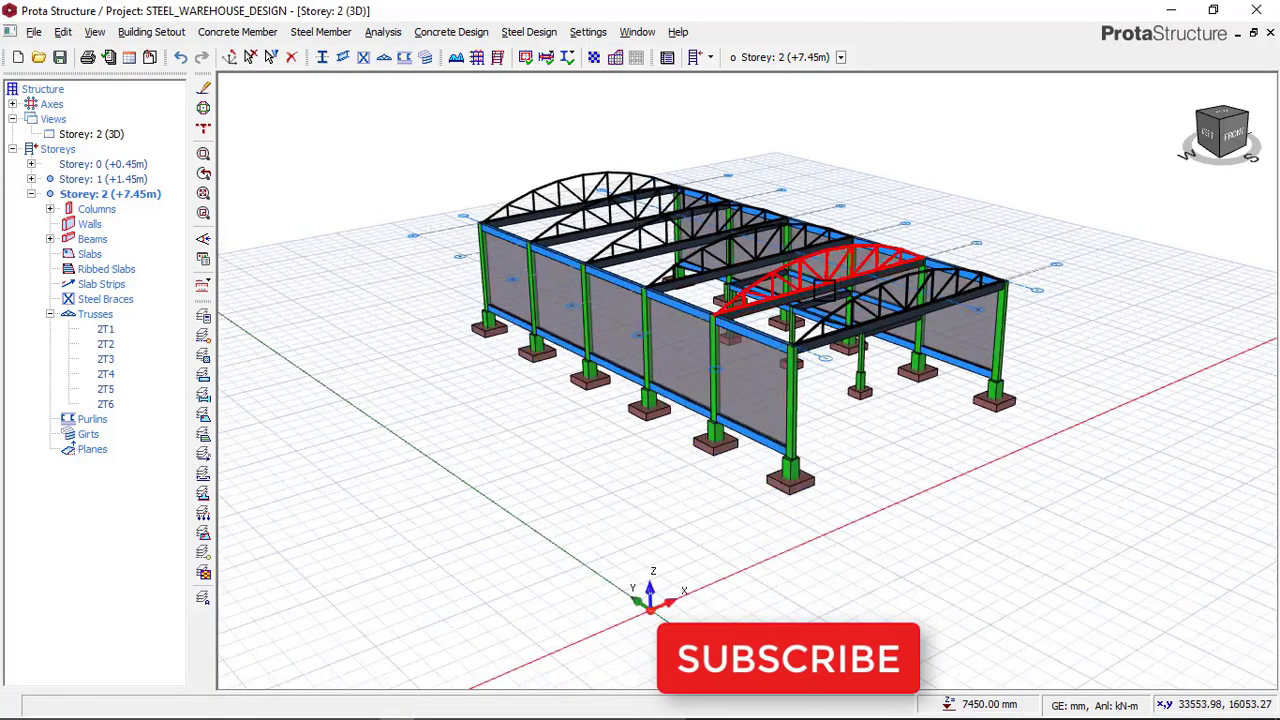
{"action": "scroll", "coordinate": [930, 225], "scroll_direction": "up", "scroll_amount": 4}
{"action": "scroll", "coordinate": [942, 240], "scroll_direction": "down", "scroll_amount": 1}
{"action": "scroll", "coordinate": [940, 240], "scroll_direction": "down", "scroll_amount": 3}
{"action": "mouse_move", "coordinate": [940, 240]}
{"action": "middle_mouse_down"}
{"action": "mouse_move", "coordinate": [878, 312]}
{"action": "mouse_move", "coordinate": [783, 283]}
{"action": "mouse_move", "coordinate": [994, 306]}
{"action": "mouse_move", "coordinate": [768, 288]}
{"action": "mouse_move", "coordinate": [906, 223]}
{"action": "mouse_move", "coordinate": [908, 277]}
{"action": "mouse_move", "coordinate": [857, 300]}
{"action": "mouse_move", "coordinate": [941, 288]}
{"action": "mouse_move", "coordinate": [886, 280]}
{"action": "middle_mouse_up"}
{"action": "scroll", "coordinate": [878, 312], "scroll_direction": "up", "scroll_amount": 2}
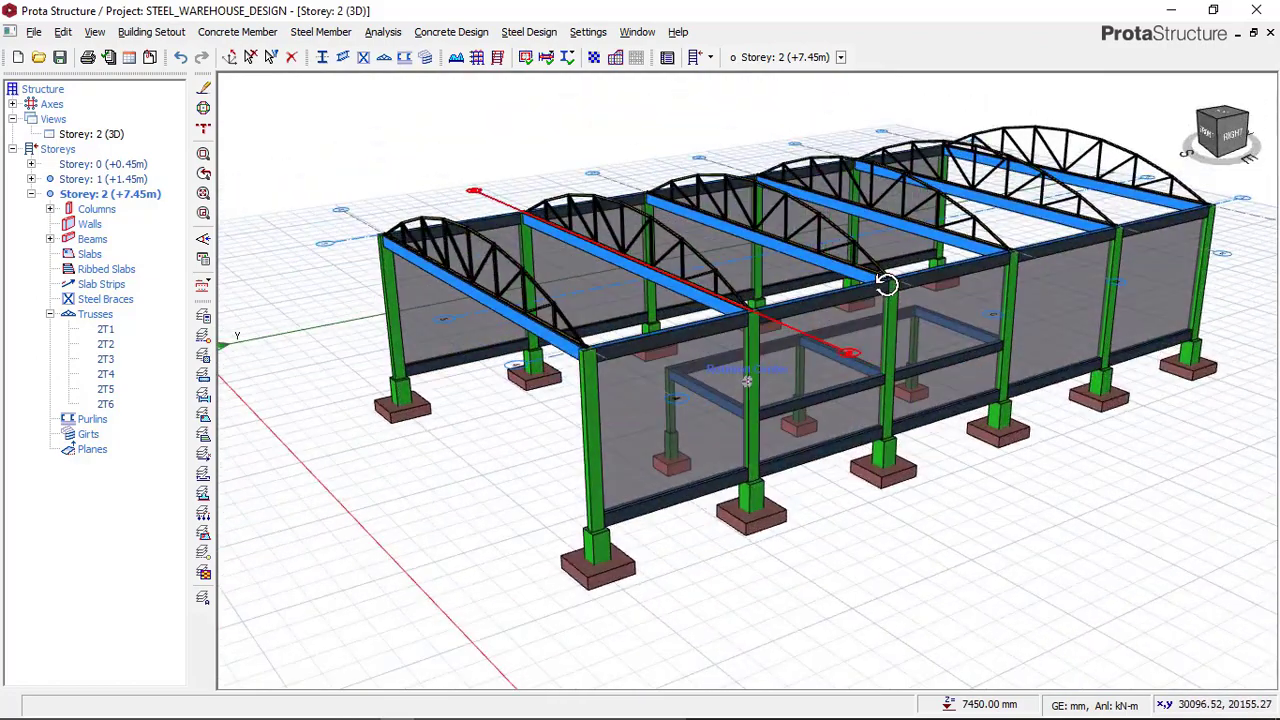